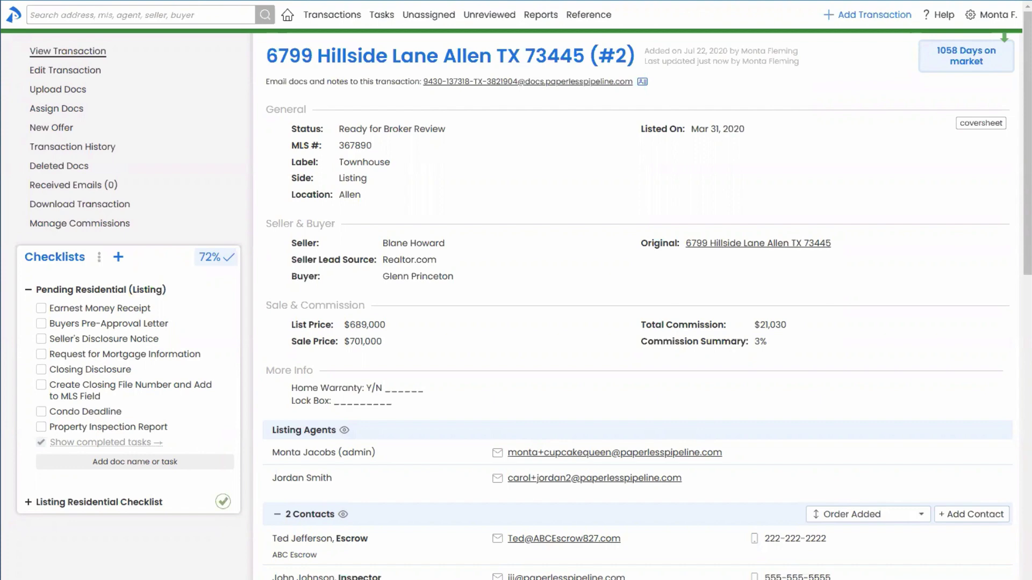
Open Admin / Settings from the account menu and view the Manage Users list of 30 active users
{"action": "left_click", "coordinate": [991, 15]}
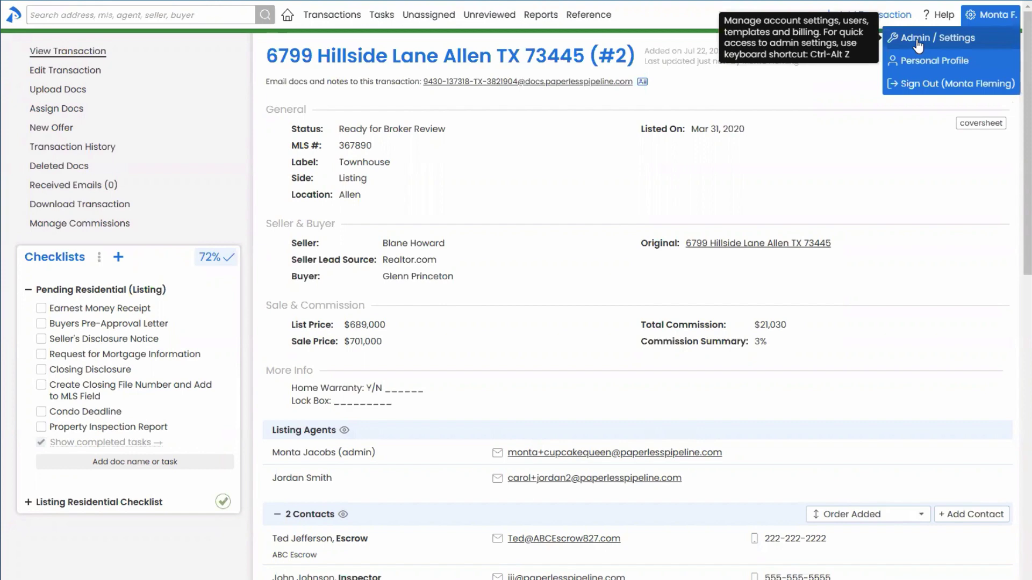
{"action": "right_click", "coordinate": [915, 40]}
{"action": "left_click", "coordinate": [888, 51]}
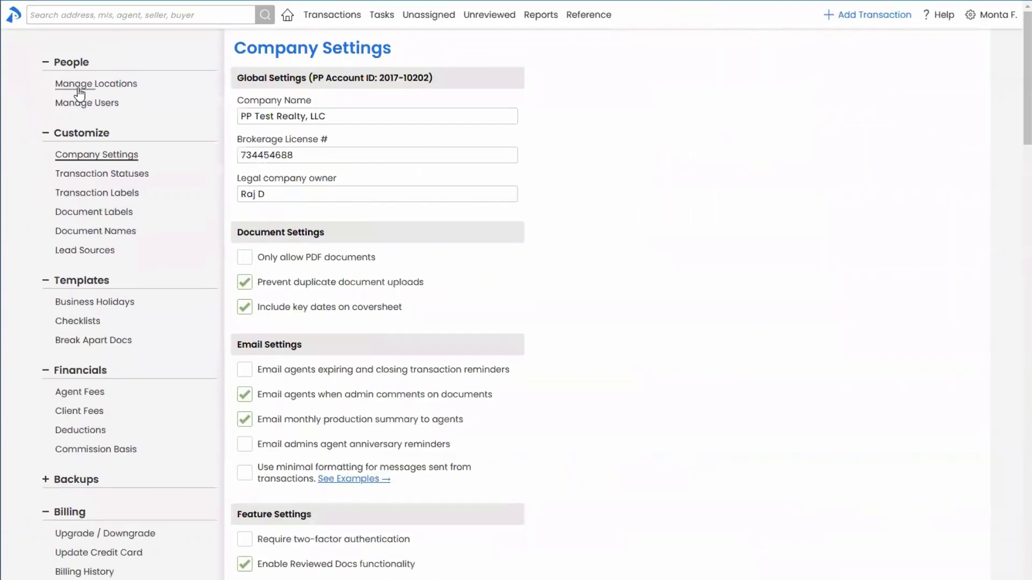
{"action": "left_click", "coordinate": [85, 103]}
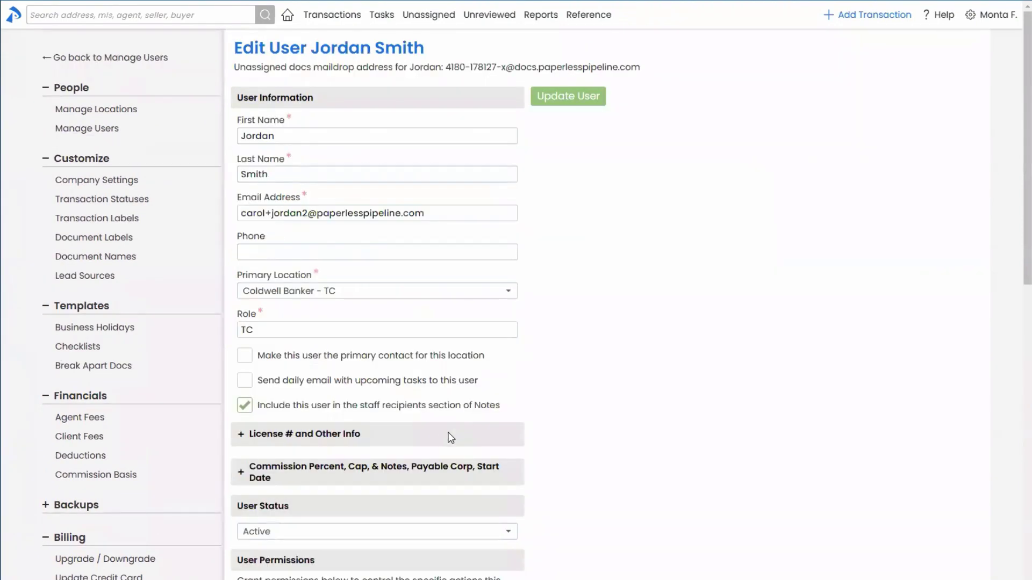
{"action": "scroll", "coordinate": [271, 512], "scroll_direction": "down", "scroll_amount": 10}
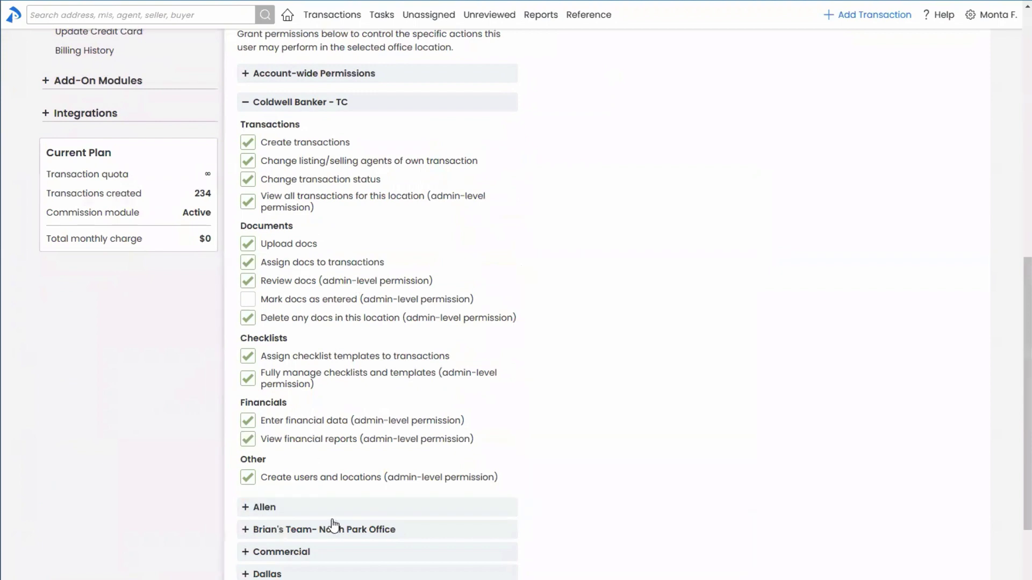
{"action": "mouse_move", "coordinate": [250, 371]}
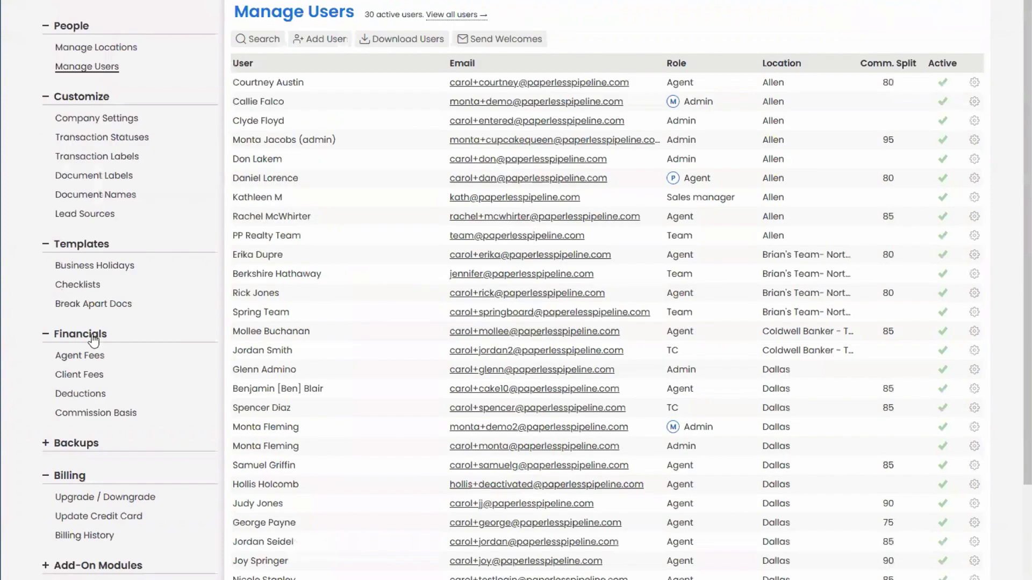
Open Checklist Templates and look through the Lease/Rental (Listing) template
{"action": "left_click", "coordinate": [75, 321]}
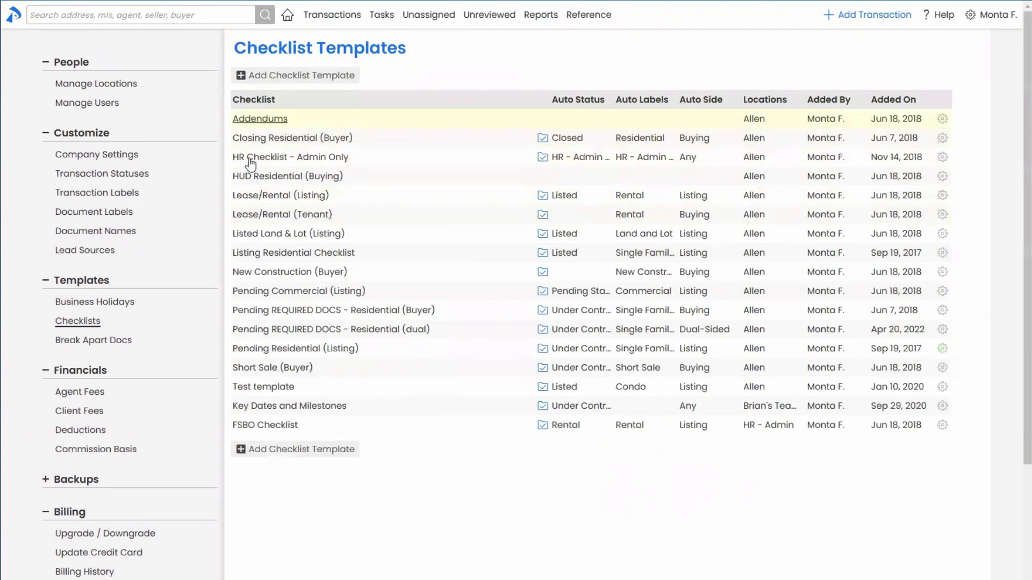
{"action": "left_click", "coordinate": [269, 197]}
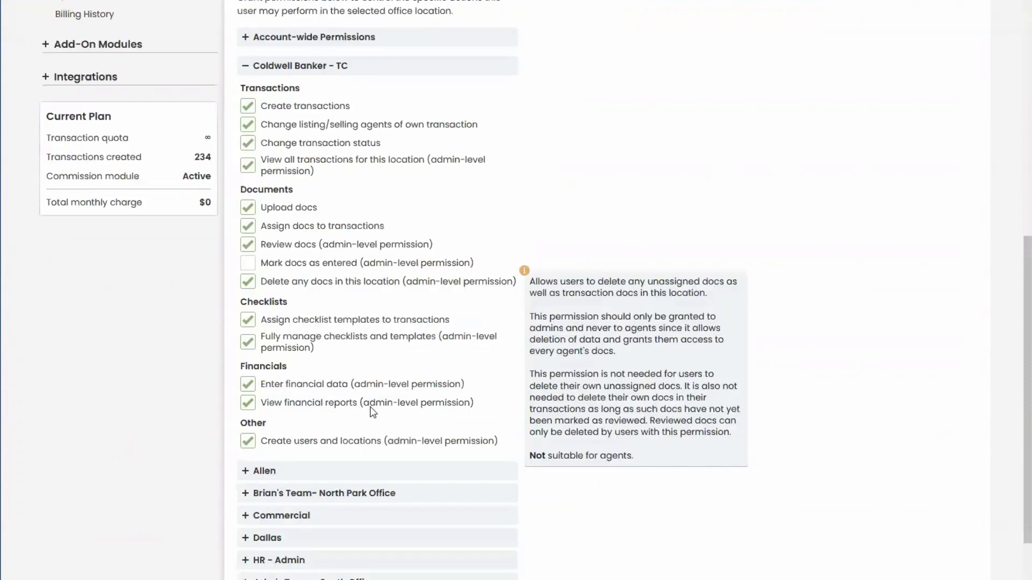
{"action": "mouse_move", "coordinate": [299, 384]}
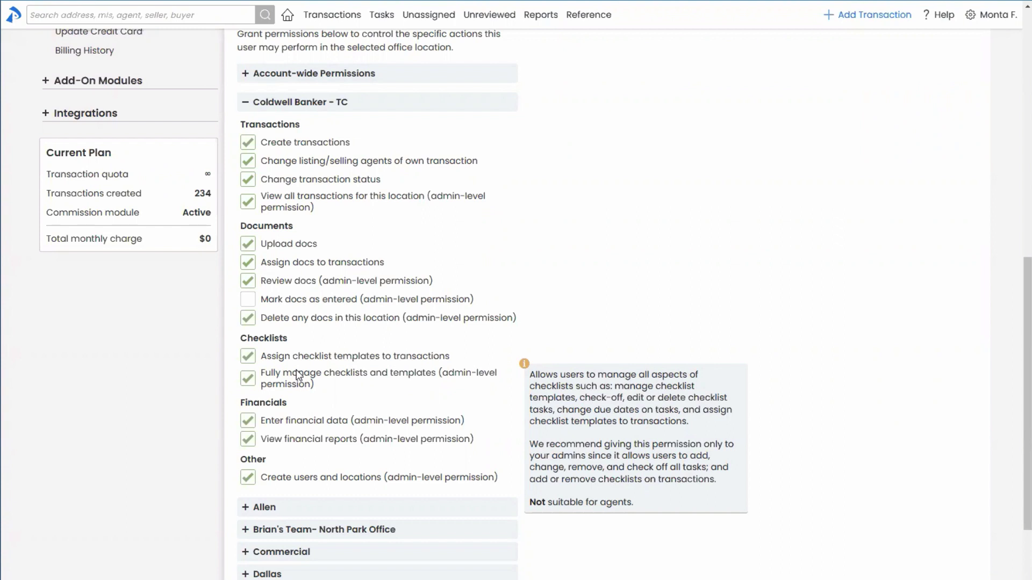
{"action": "mouse_move", "coordinate": [300, 356]}
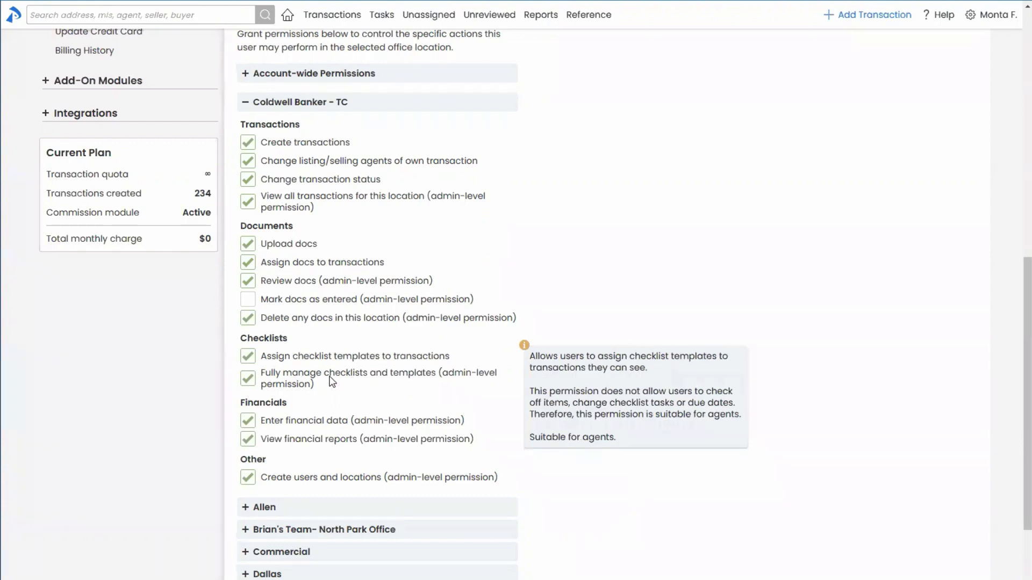
{"action": "mouse_move", "coordinate": [333, 420]}
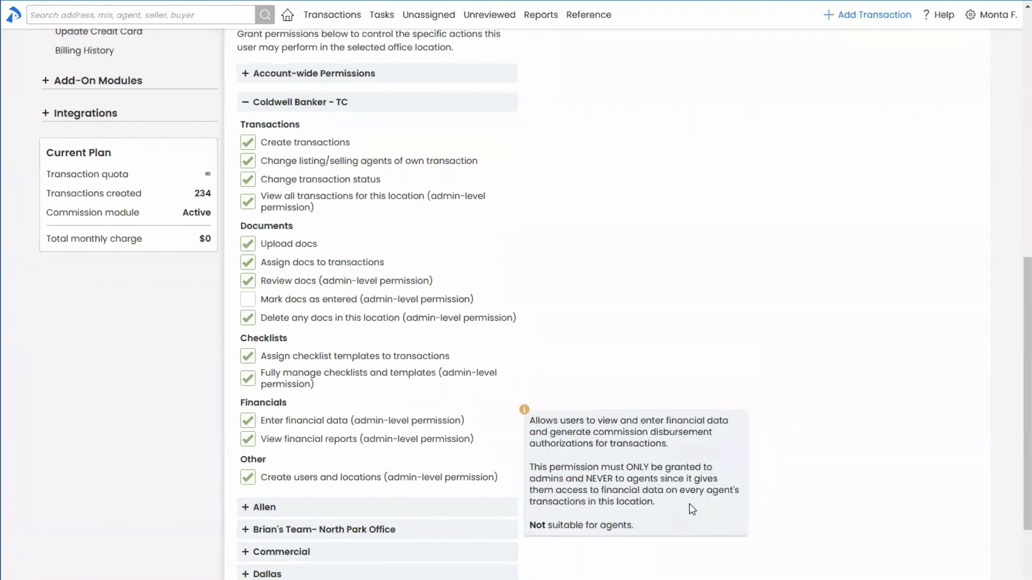
{"action": "scroll", "coordinate": [689, 504], "scroll_direction": "up", "scroll_amount": 8}
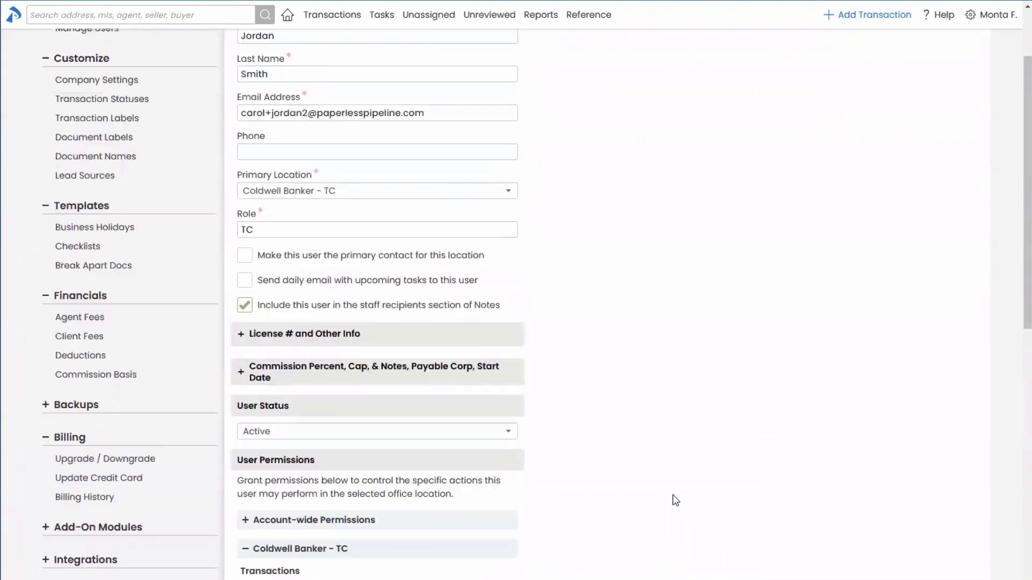
{"action": "scroll", "coordinate": [676, 500], "scroll_direction": "up", "scroll_amount": 2}
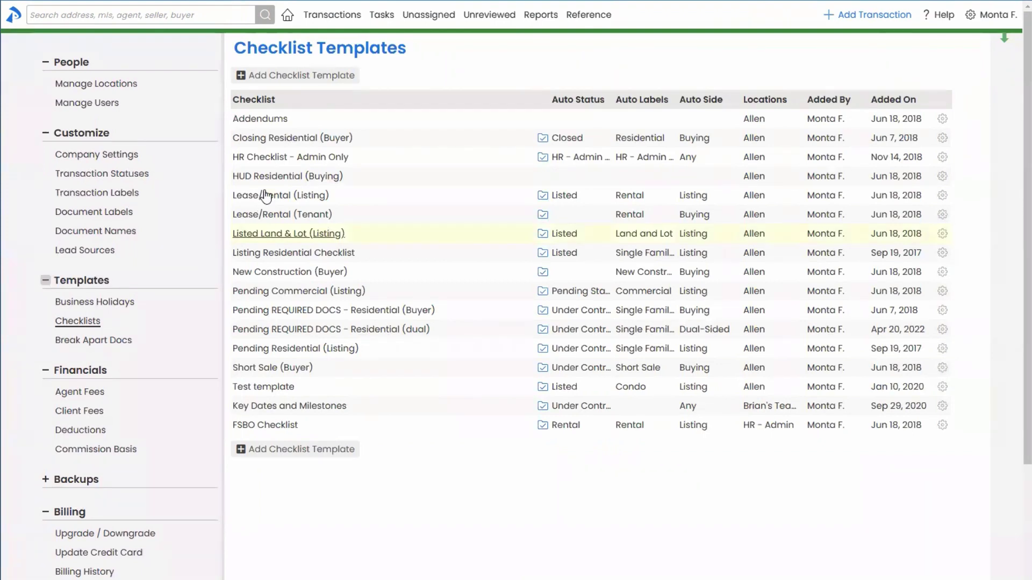
Open the Listing Residential Checklist template and show the Home Tour Video task's visibility options
{"action": "left_click", "coordinate": [263, 254]}
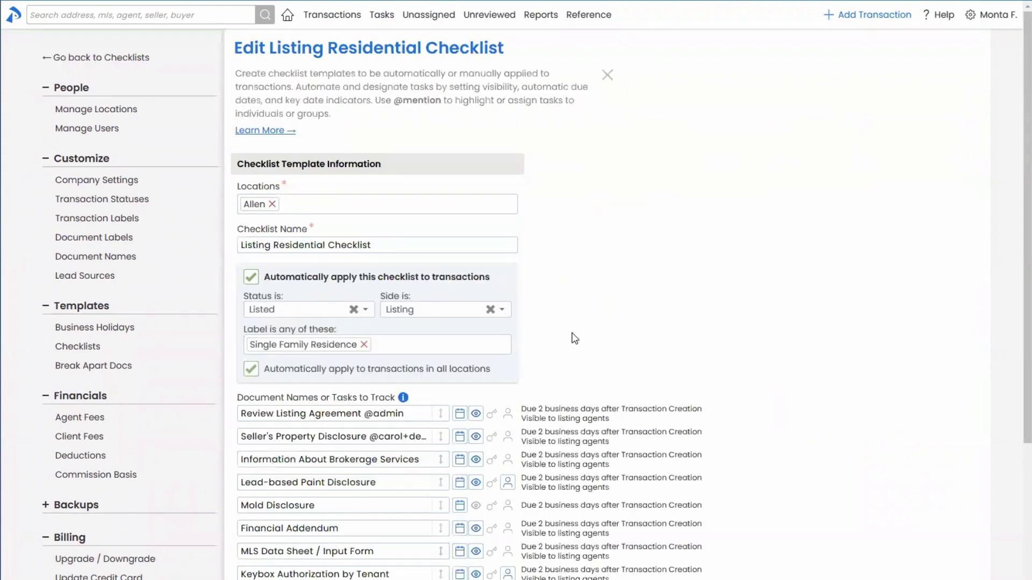
{"action": "scroll", "coordinate": [573, 338], "scroll_direction": "down", "scroll_amount": 3}
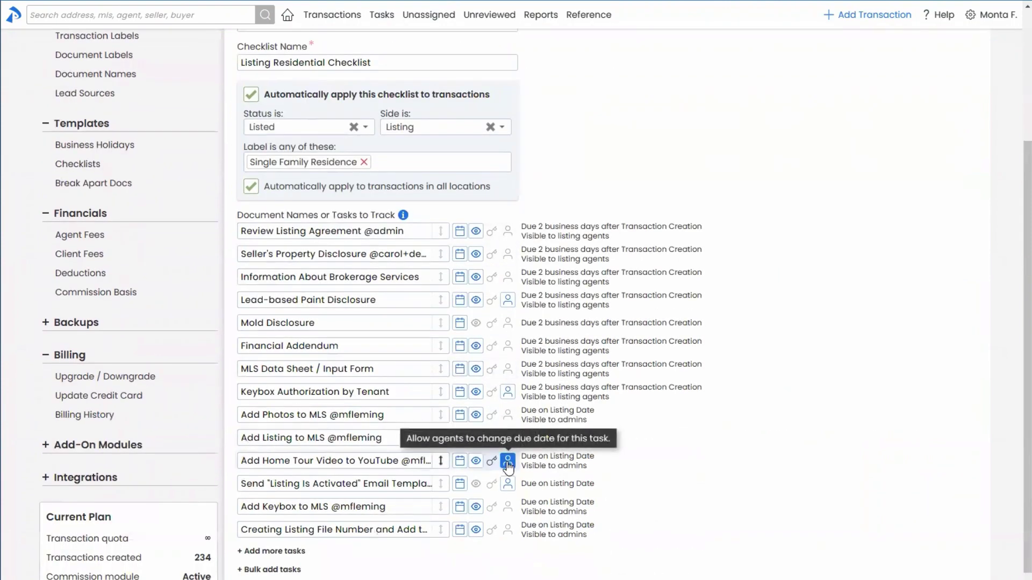
{"action": "left_click", "coordinate": [476, 461]}
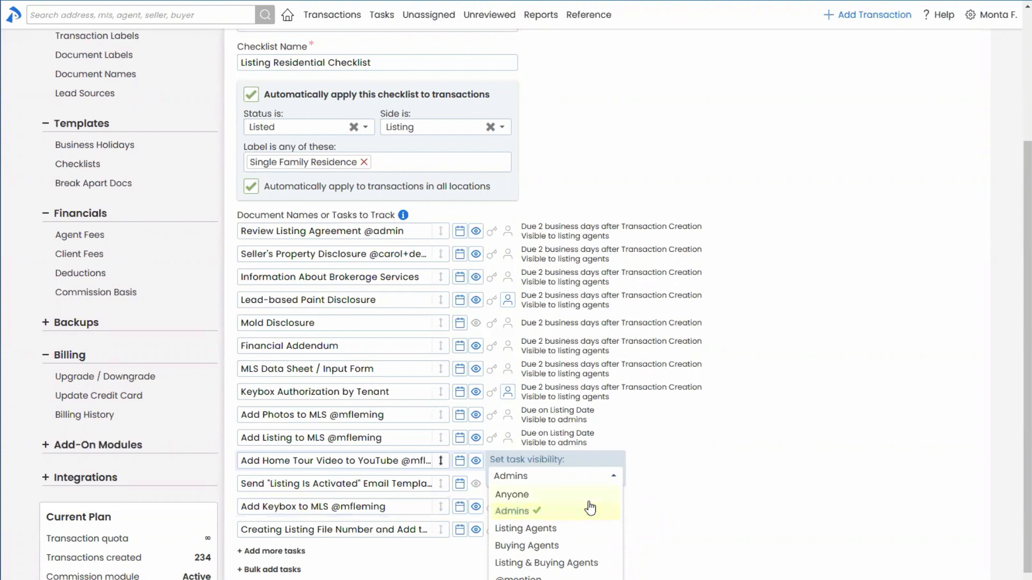
Set the Home Tour Video task visible to Listing Agents, leaving the Keybox task's visibility unchanged
{"action": "left_click", "coordinate": [559, 529]}
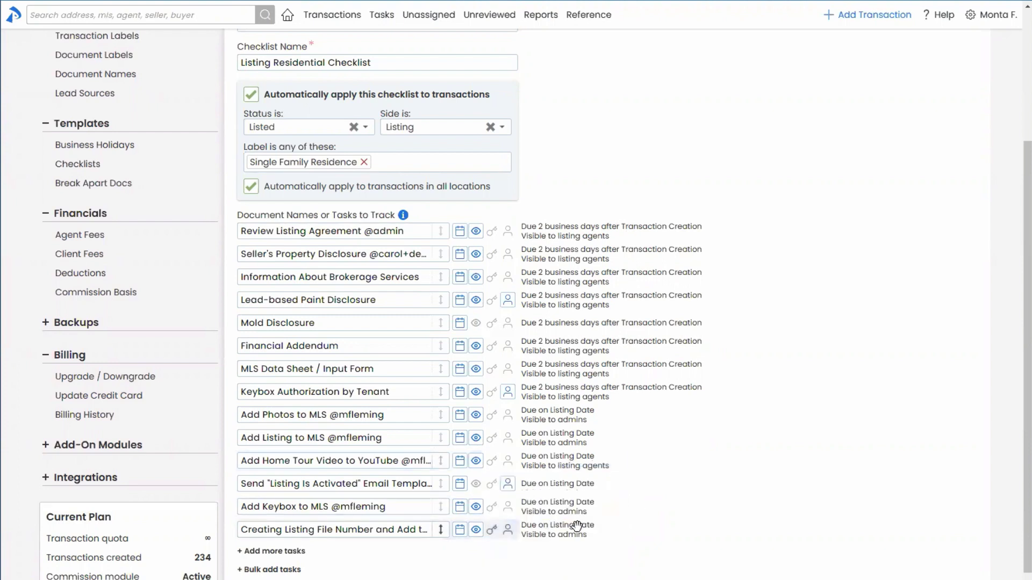
{"action": "left_click", "coordinate": [476, 507]}
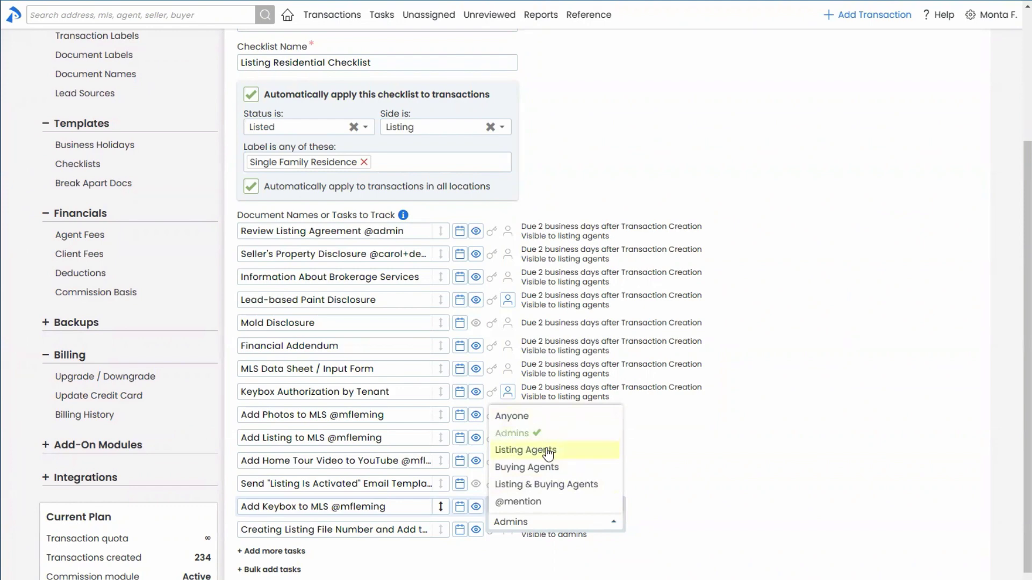
{"action": "left_click", "coordinate": [681, 456]}
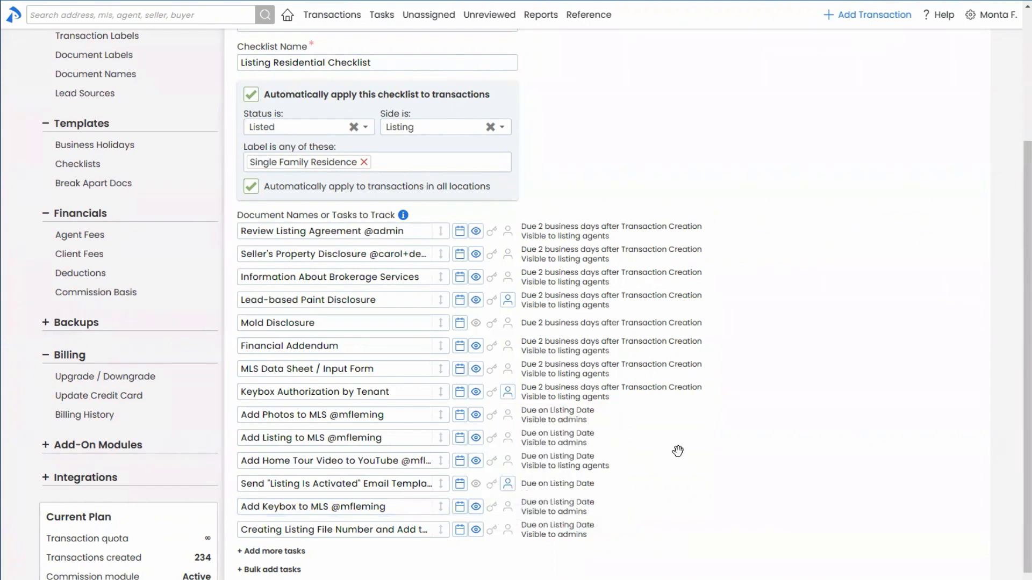
{"action": "scroll", "coordinate": [747, 513], "scroll_direction": "down", "scroll_amount": 1}
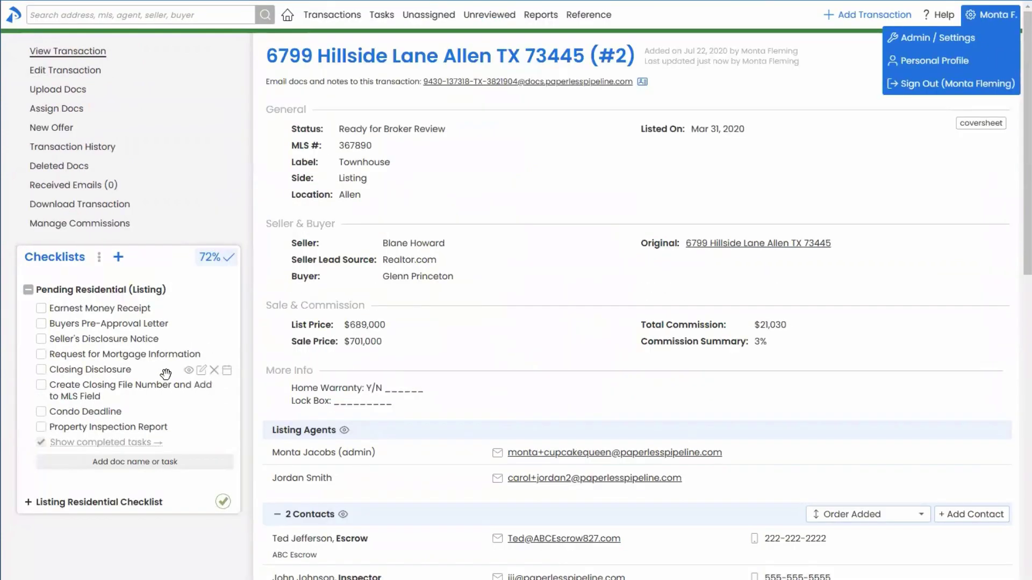
Open the Tasks list in a new tab to view the Overdue and Upcoming Tasks
{"action": "mouse_move", "coordinate": [290, 452]}
{"action": "right_click", "coordinate": [385, 21]}
{"action": "left_click", "coordinate": [403, 27]}
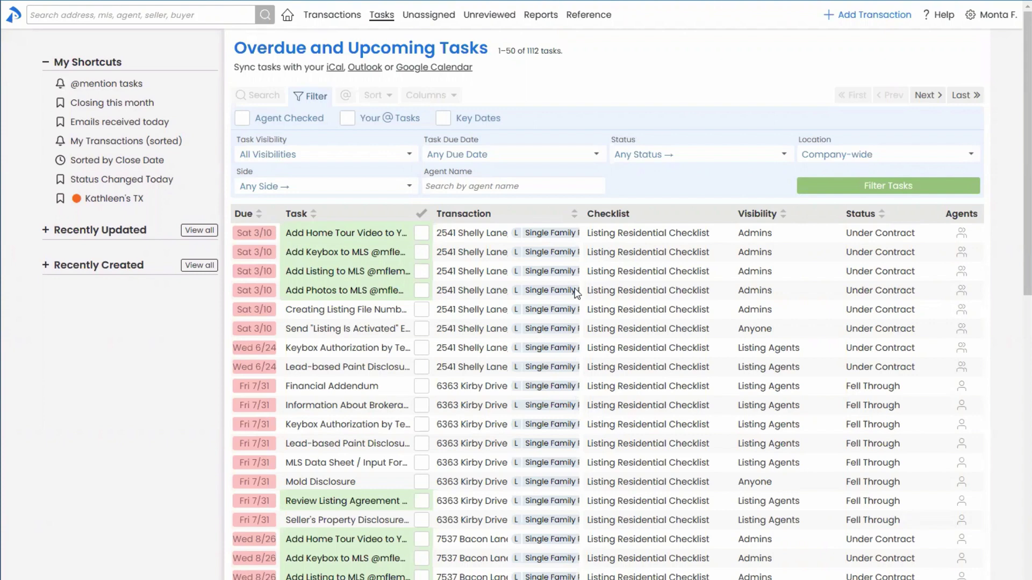
{"action": "key", "text": "ctrl+Tab"}
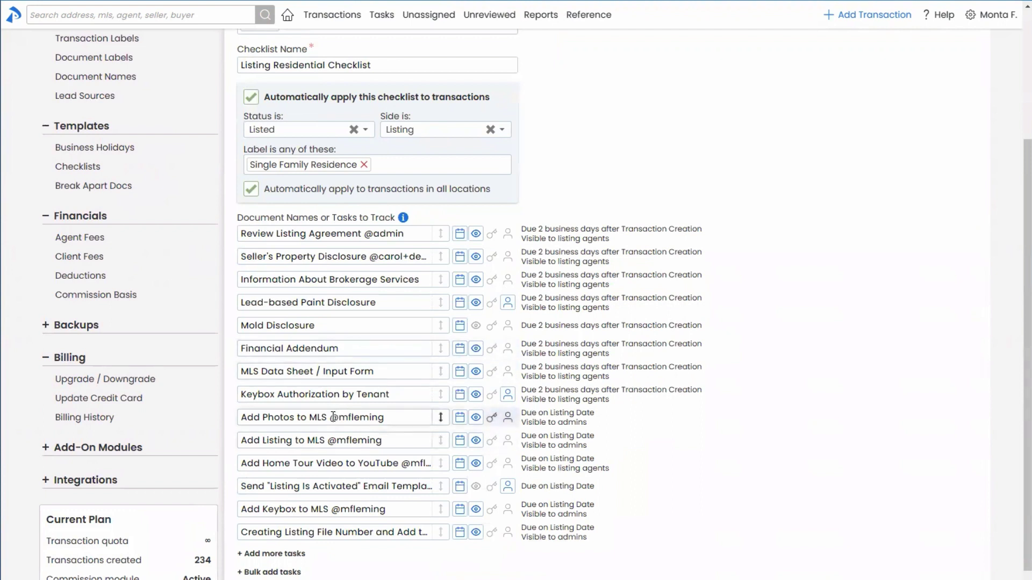
{"action": "left_click_drag", "start_coordinate": [330, 417], "coordinate": [394, 418]}
{"action": "triple_click", "coordinate": [393, 418]}
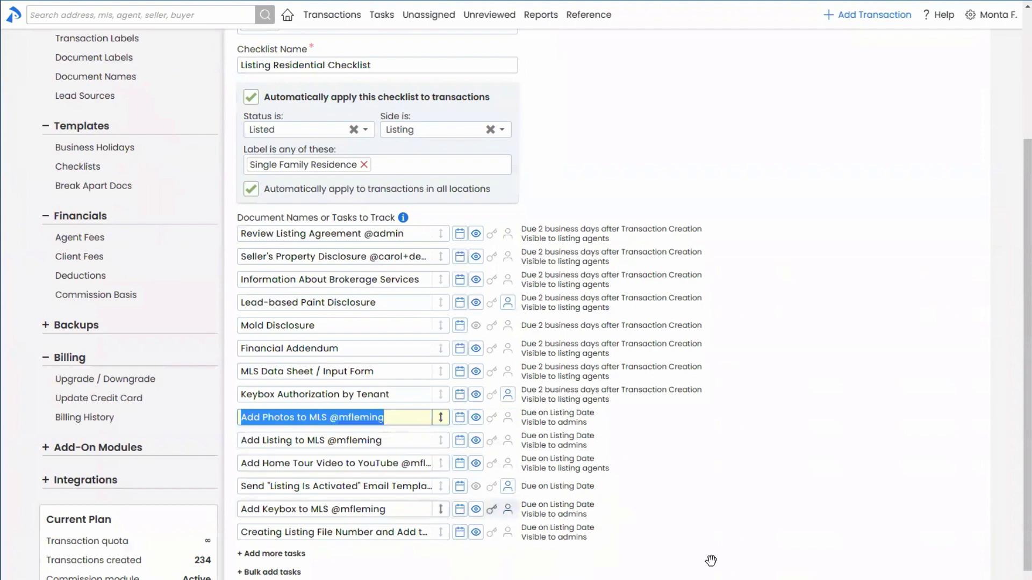
{"action": "scroll", "coordinate": [516, 301], "scroll_direction": "down", "scroll_amount": 1}
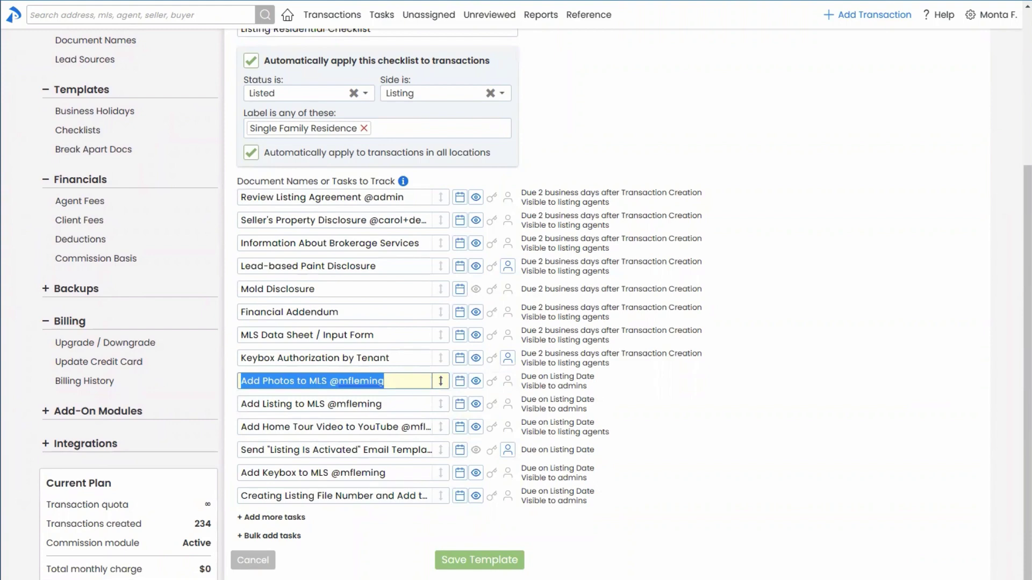
{"action": "left_click", "coordinate": [736, 459]}
{"action": "scroll", "coordinate": [737, 458], "scroll_direction": "up", "scroll_amount": 3}
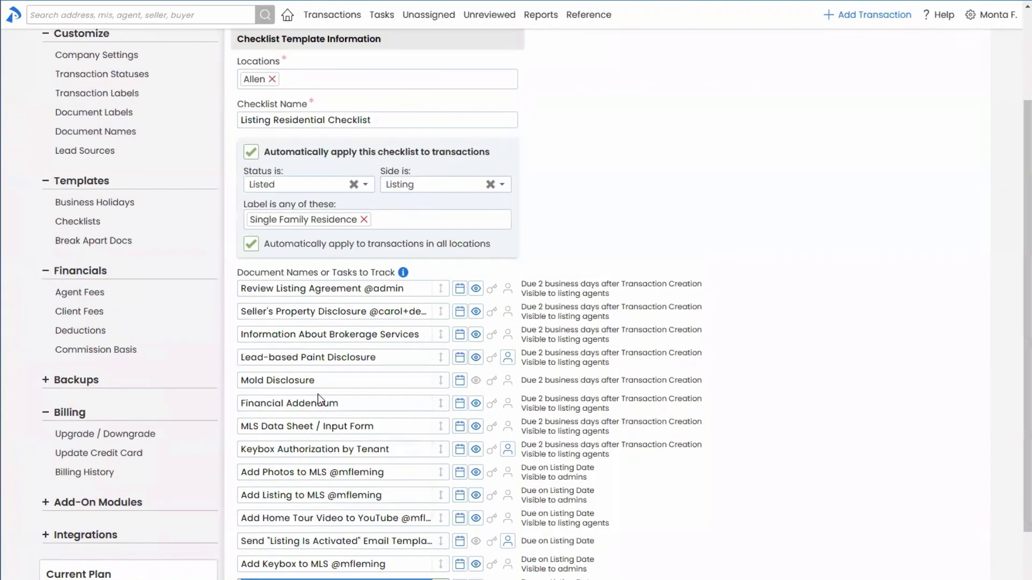
{"action": "left_click", "coordinate": [359, 381]}
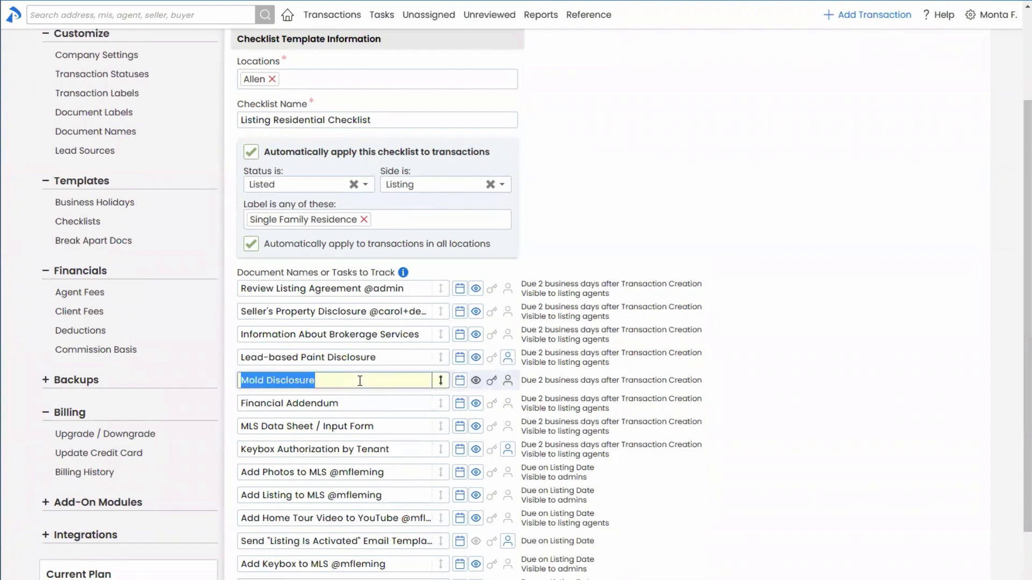
{"action": "left_click", "coordinate": [360, 380]}
{"action": "type", "text": "@smith"}
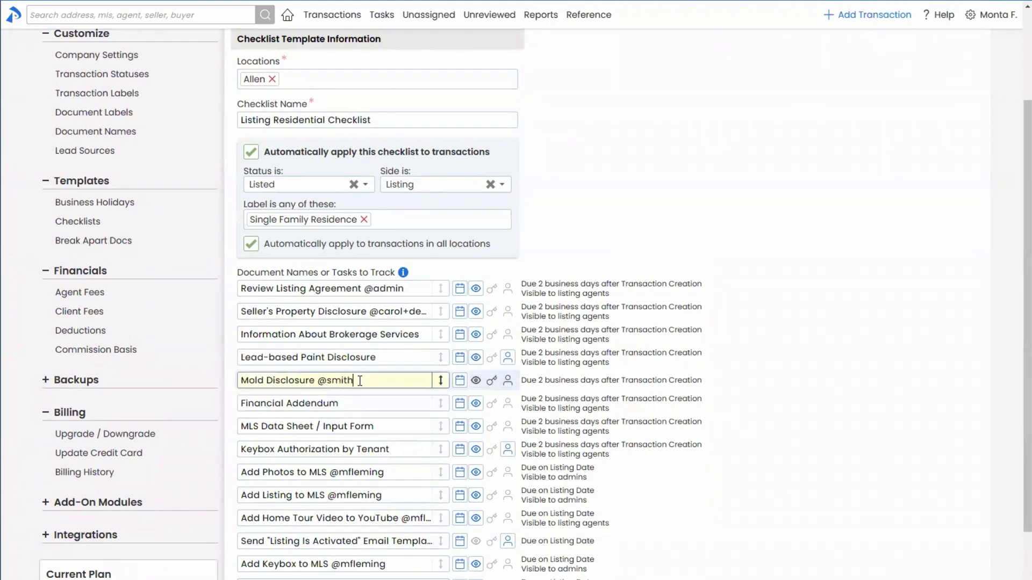
{"action": "scroll", "coordinate": [440, 476], "scroll_direction": "down", "scroll_amount": 2}
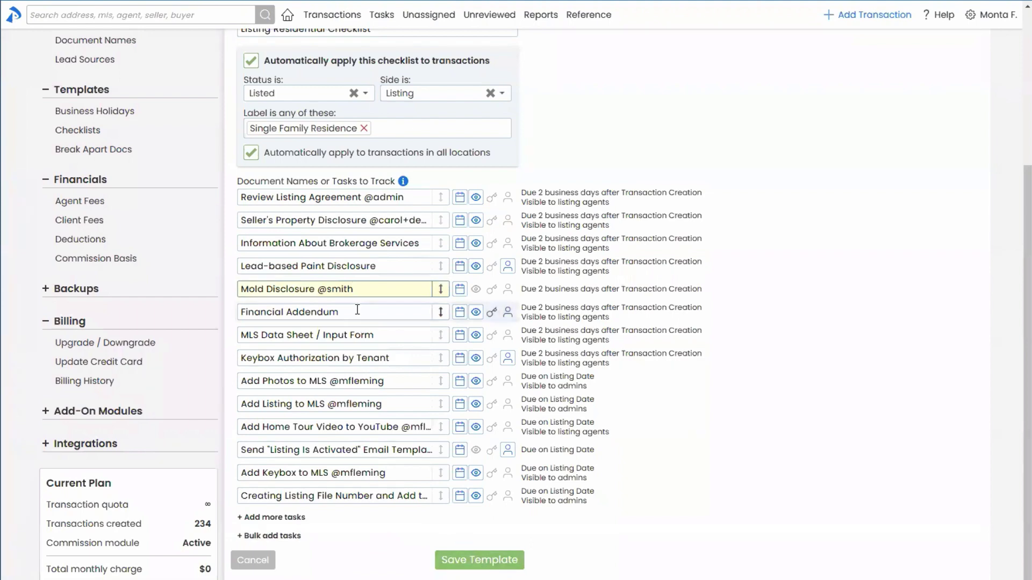
{"action": "scroll", "coordinate": [354, 321], "scroll_direction": "up", "scroll_amount": 1}
{"action": "scroll", "coordinate": [355, 321], "scroll_direction": "up", "scroll_amount": 1}
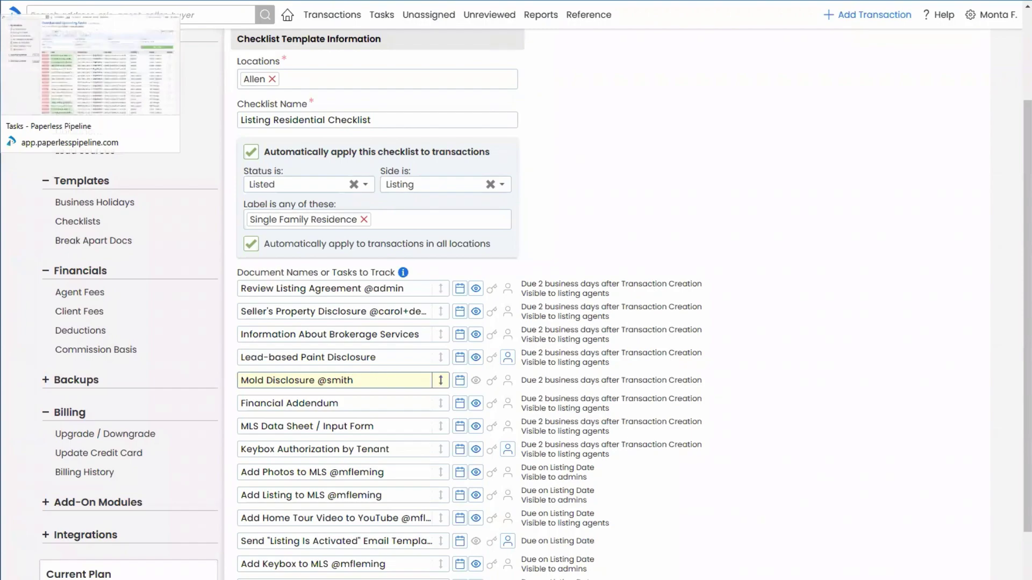
{"action": "left_click", "coordinate": [64, 0]}
{"action": "scroll", "coordinate": [139, 5], "scroll_direction": "up", "scroll_amount": 1}
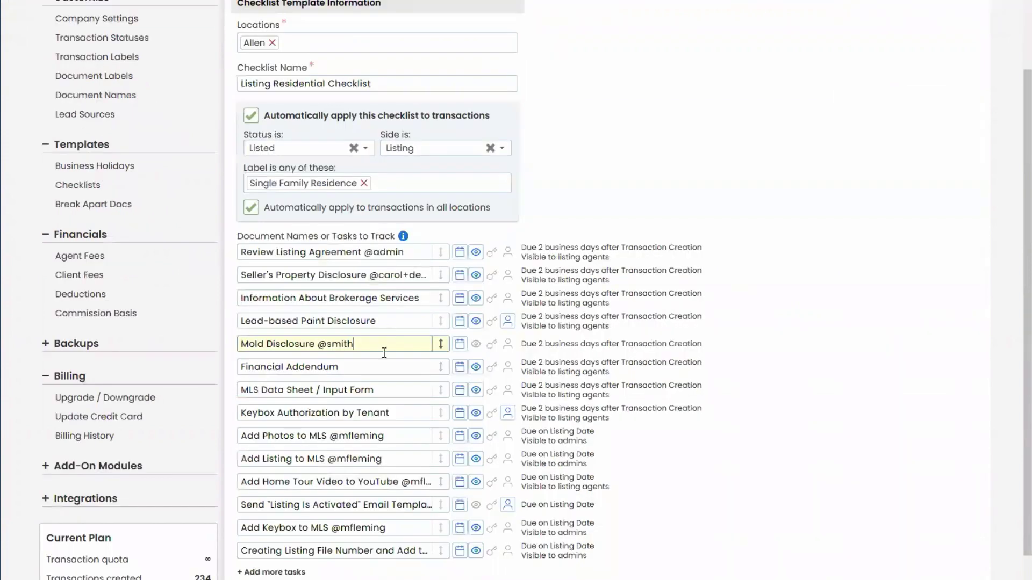
{"action": "left_click", "coordinate": [377, 379]}
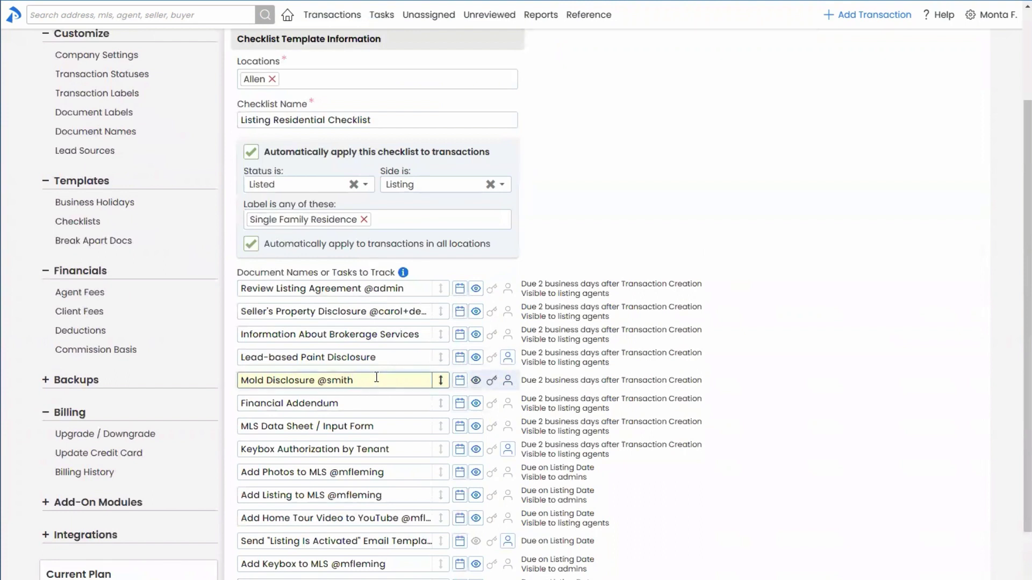
{"action": "left_click", "coordinate": [356, 403]}
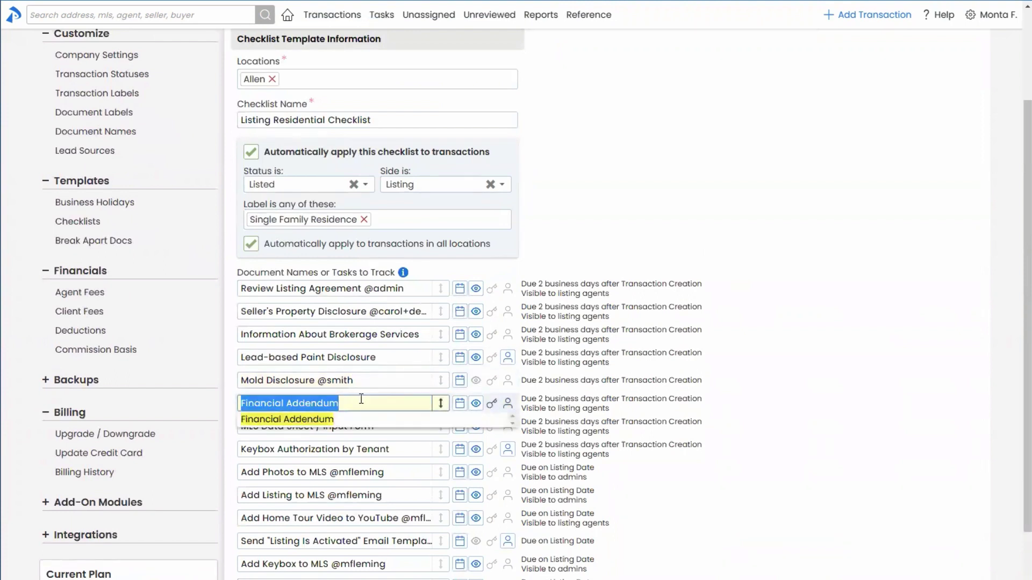
{"action": "left_click", "coordinate": [361, 402]}
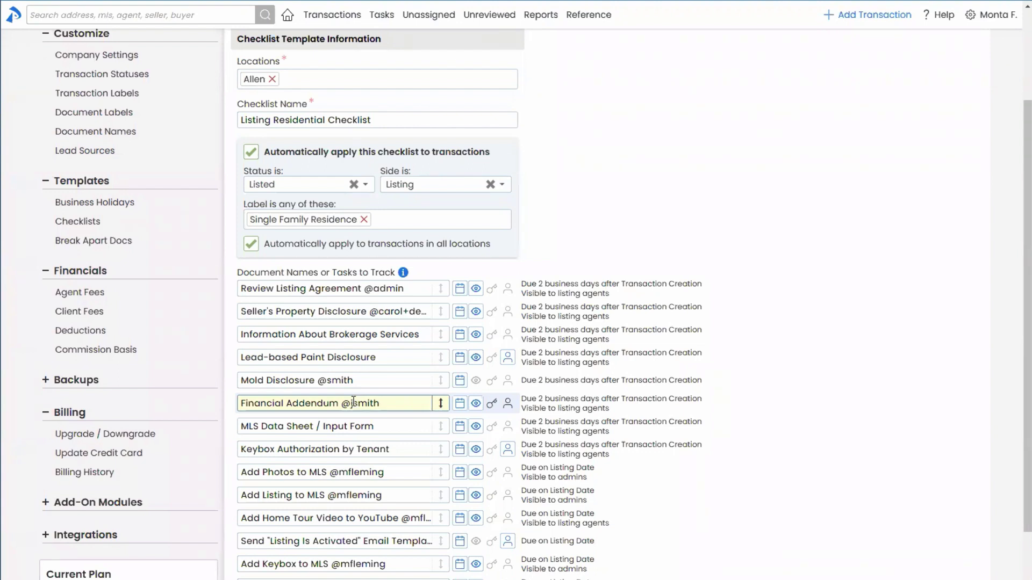
{"action": "left_click", "coordinate": [401, 427]}
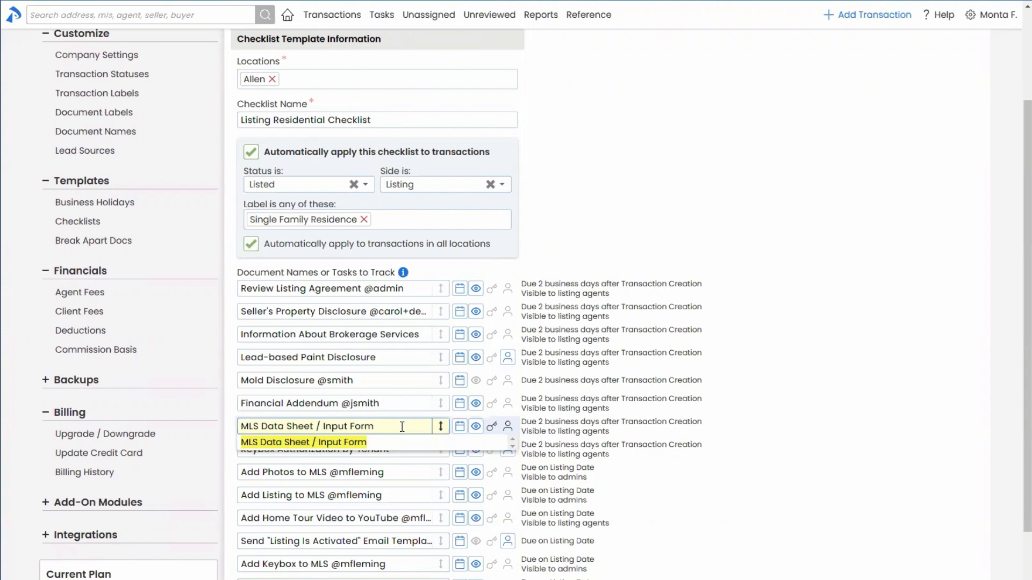
{"action": "type", "text": "@tc"}
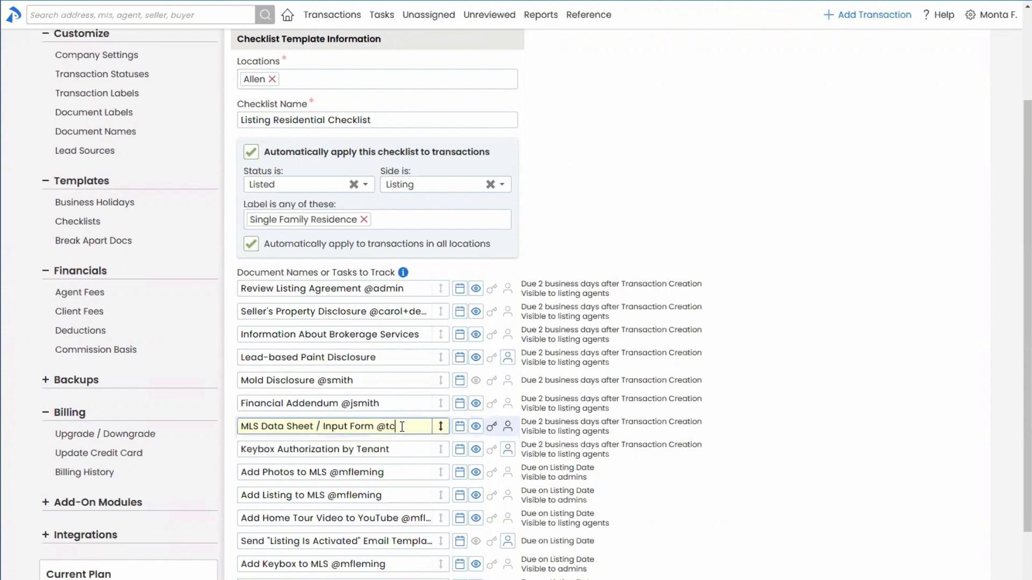
{"action": "scroll", "coordinate": [680, 532], "scroll_direction": "down", "scroll_amount": 2}
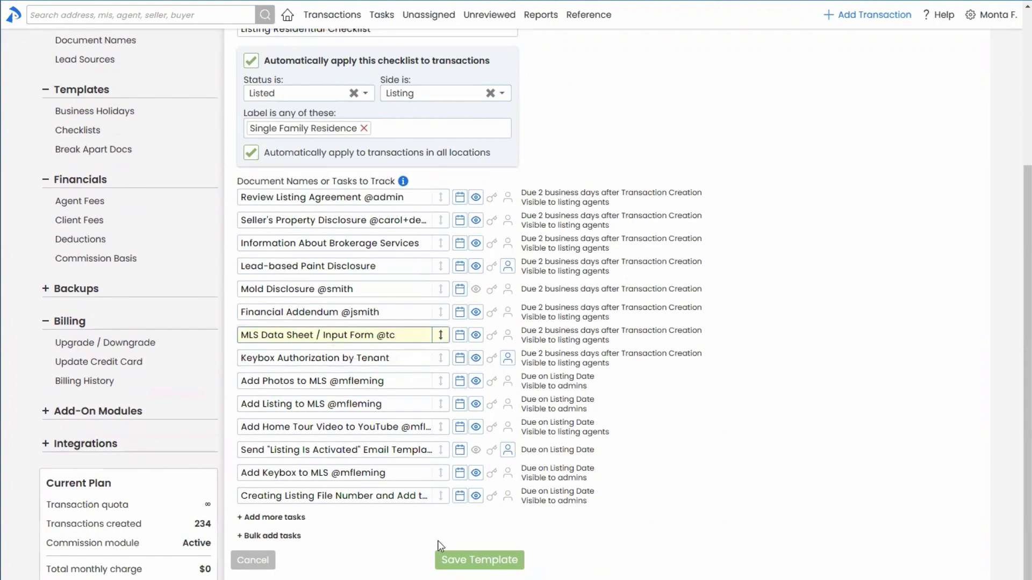
Save the template changes and reopen the Listing Residential Checklist template
{"action": "left_click", "coordinate": [462, 557]}
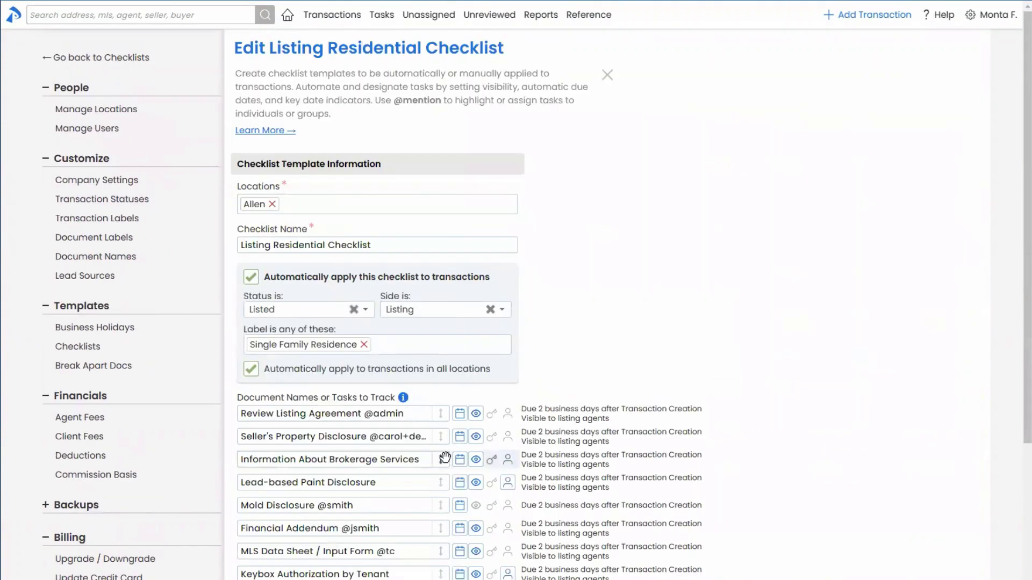
{"action": "scroll", "coordinate": [445, 457], "scroll_direction": "down", "scroll_amount": 4}
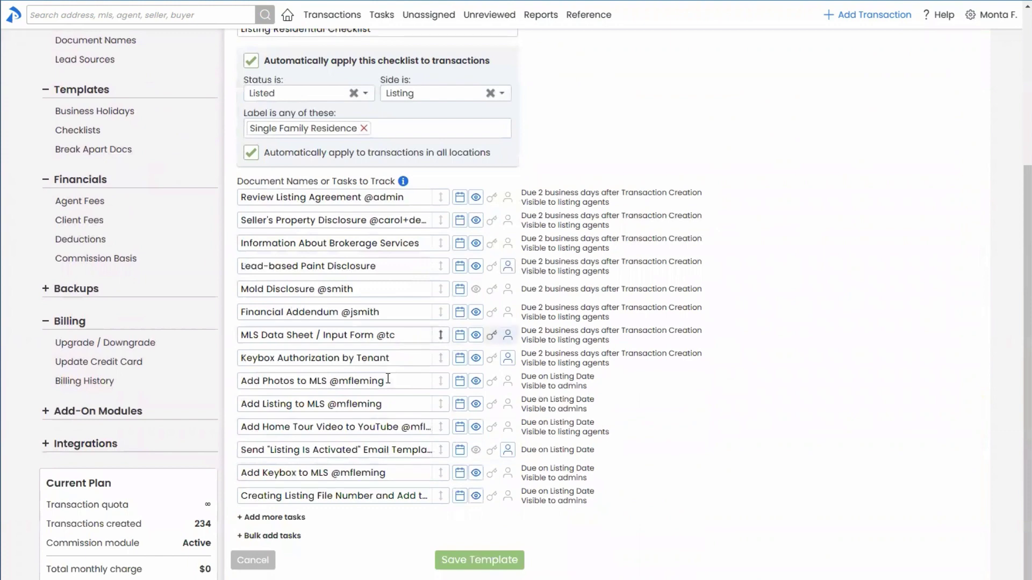
{"action": "left_click_drag", "start_coordinate": [390, 381], "coordinate": [330, 382]}
{"action": "left_click", "coordinate": [397, 314]}
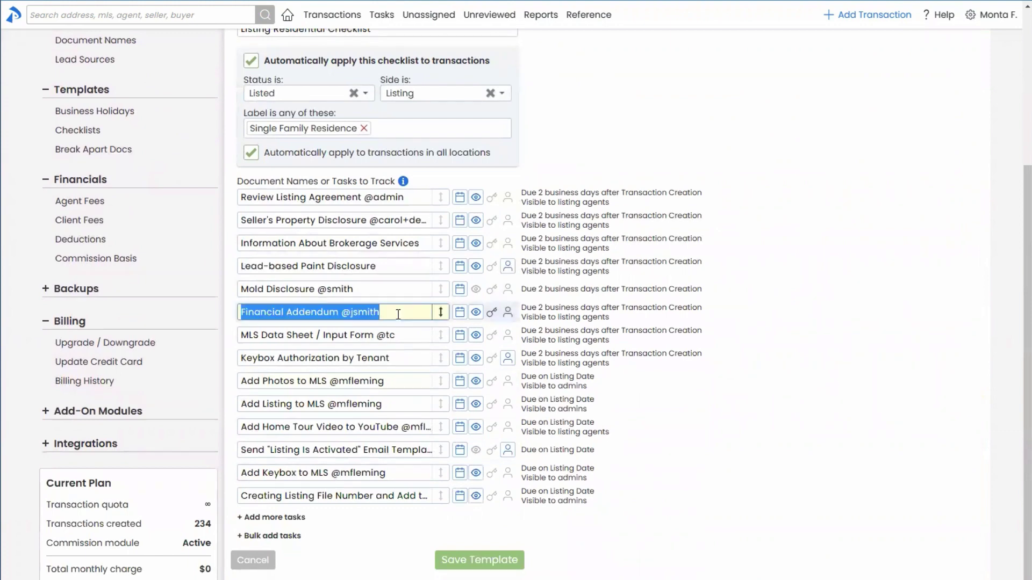
{"action": "left_click_drag", "start_coordinate": [399, 314], "coordinate": [341, 313]}
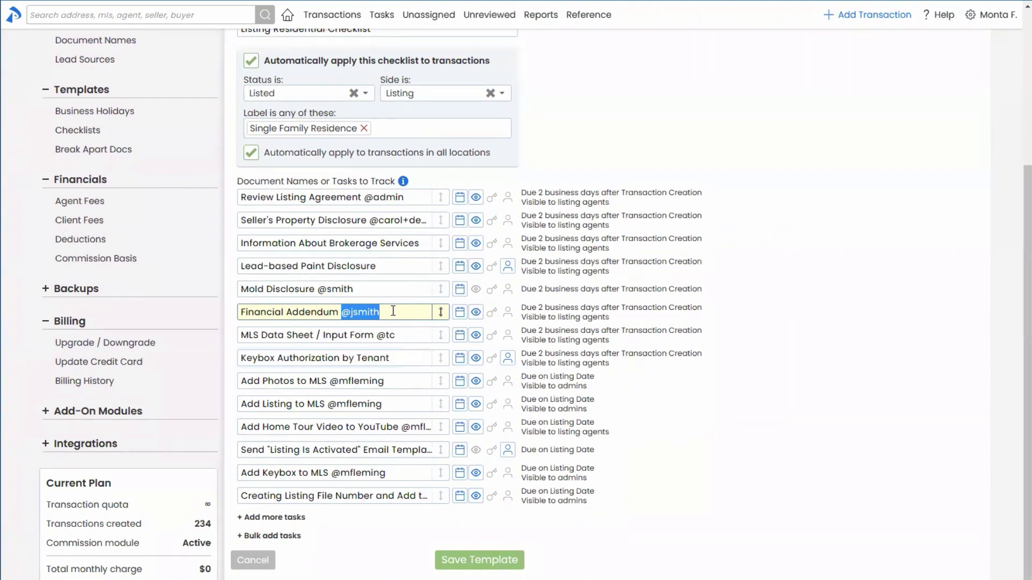
{"action": "left_click", "coordinate": [491, 314]}
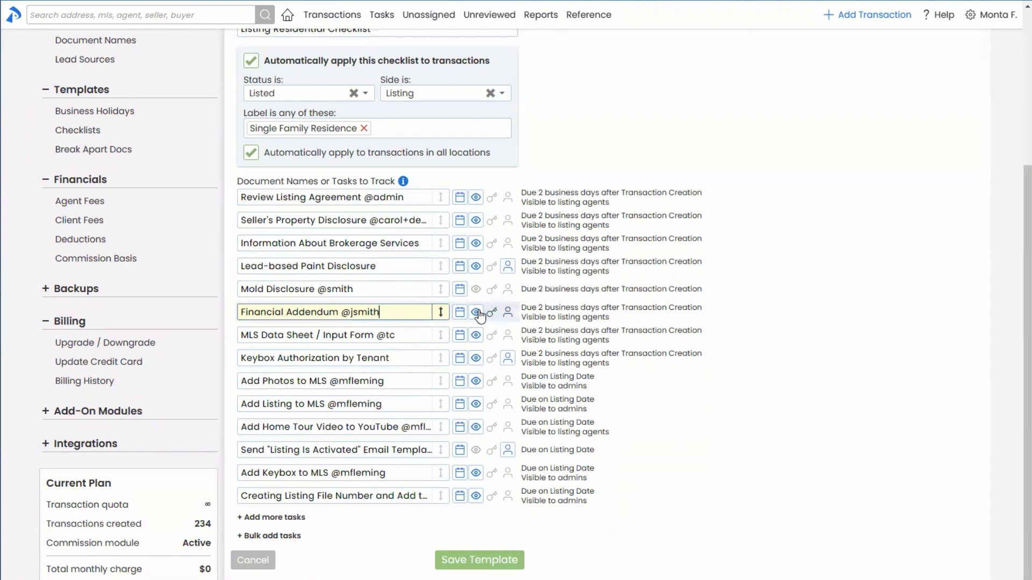
{"action": "left_click", "coordinate": [478, 314]}
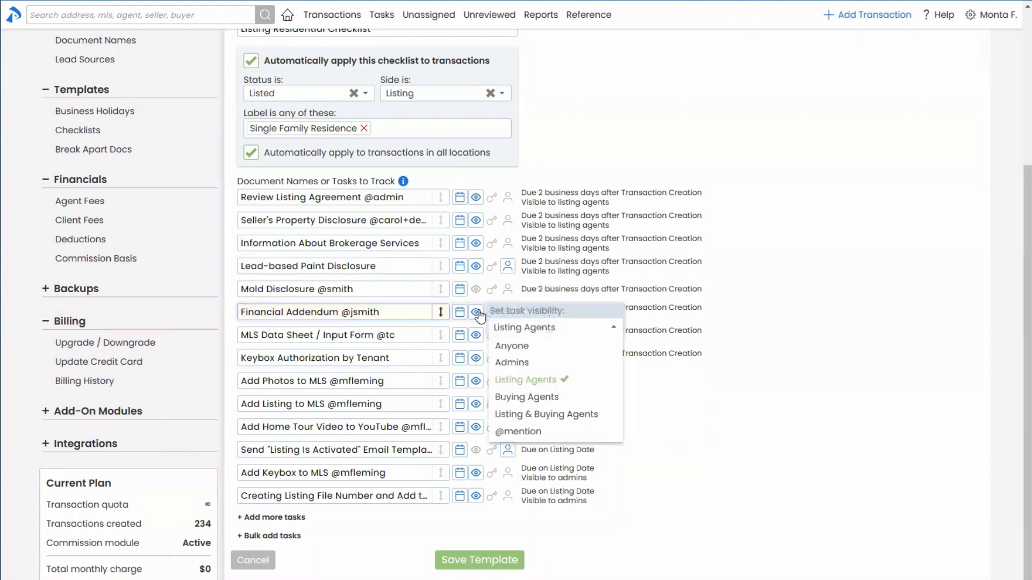
{"action": "left_click", "coordinate": [518, 434]}
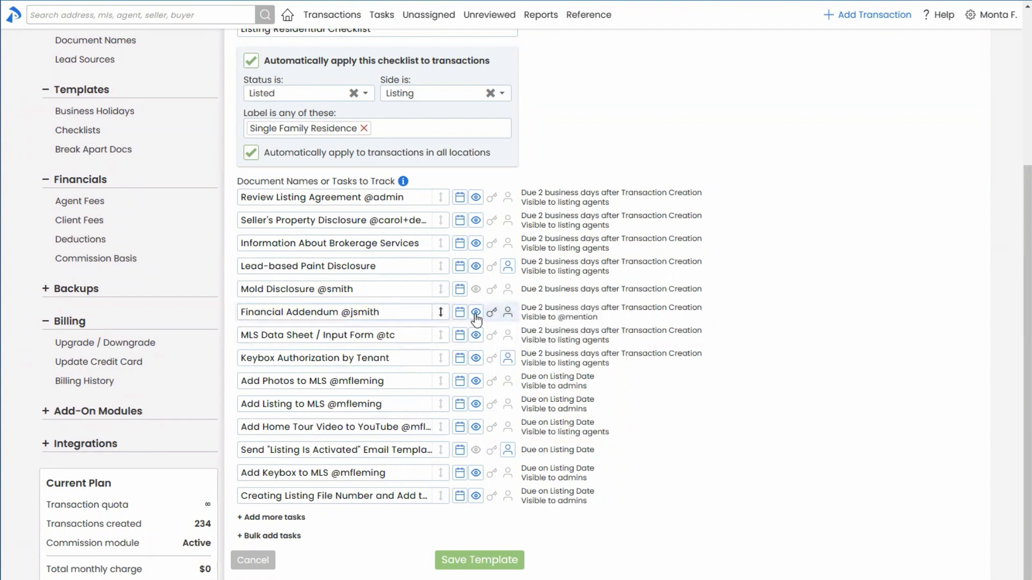
{"action": "left_click_drag", "start_coordinate": [395, 312], "coordinate": [344, 312]}
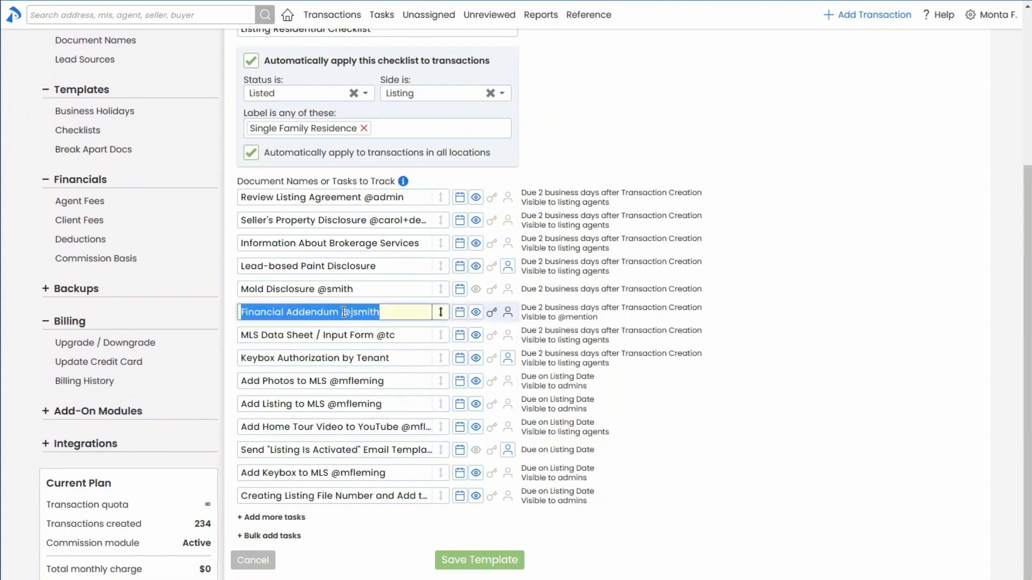
{"action": "left_click", "coordinate": [376, 312]}
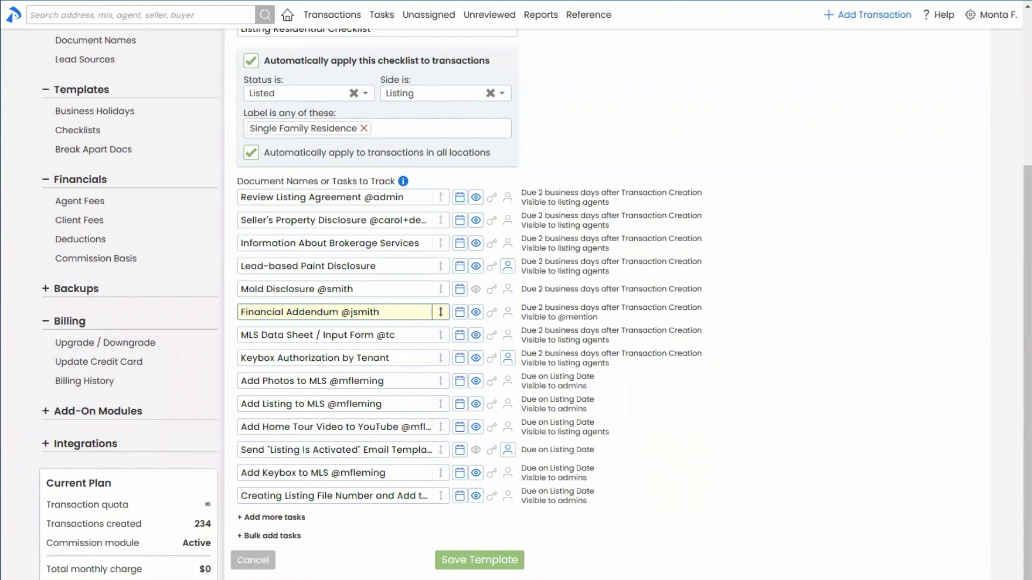
{"action": "scroll", "coordinate": [799, 226], "scroll_direction": "up", "scroll_amount": 5}
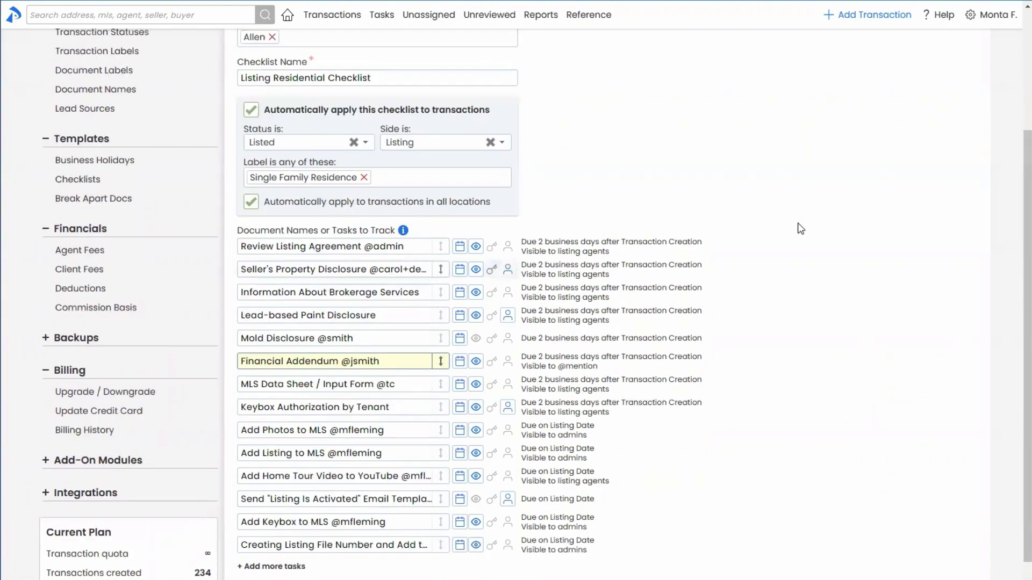
Go to Admin / Settings from the user menu and scroll down to Company Settings' Checklist Settings
{"action": "left_click", "coordinate": [992, 16]}
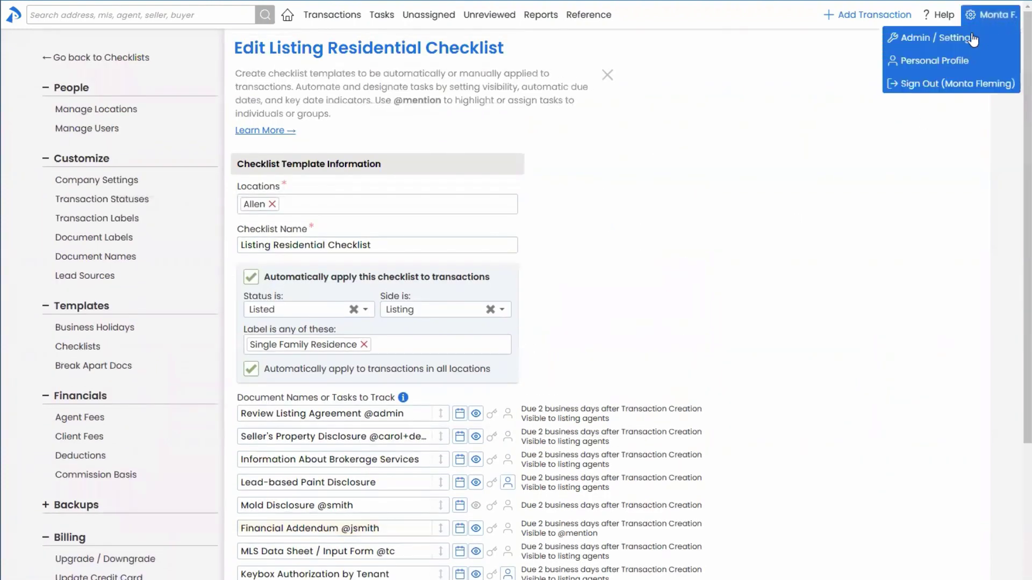
{"action": "left_click", "coordinate": [942, 46]}
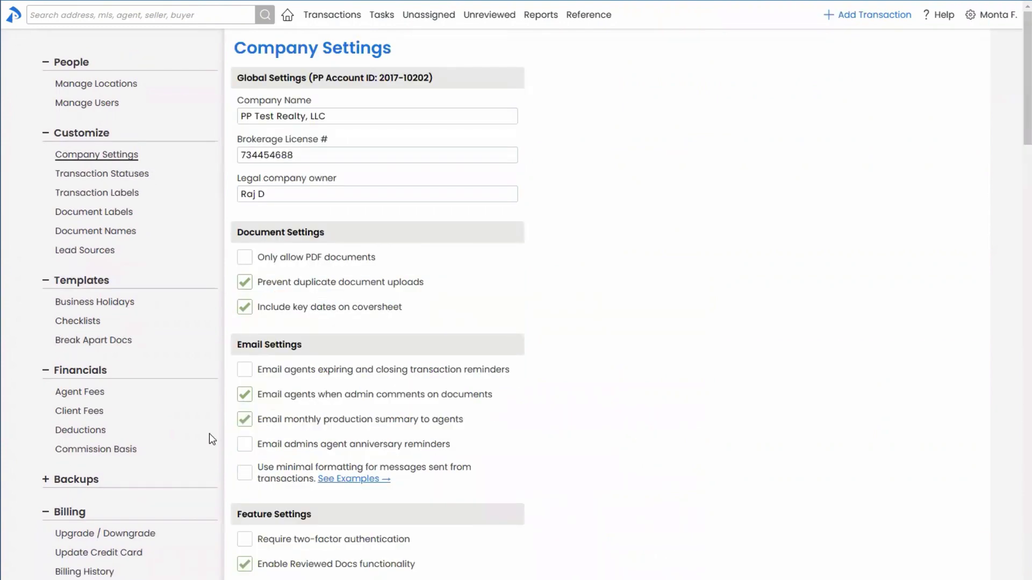
{"action": "scroll", "coordinate": [209, 434], "scroll_direction": "down", "scroll_amount": 5}
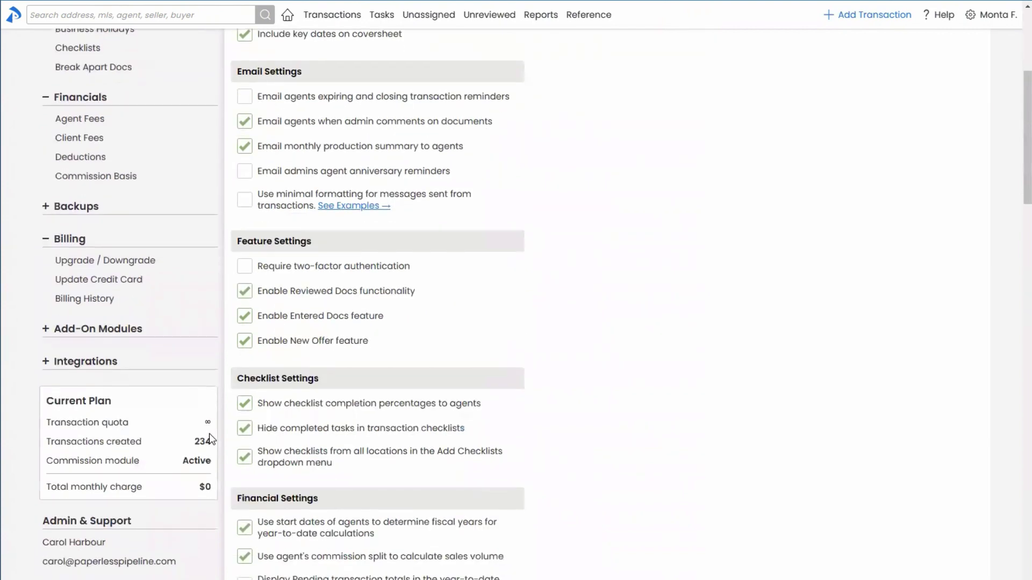
{"action": "scroll", "coordinate": [209, 434], "scroll_direction": "down", "scroll_amount": 3}
{"action": "mouse_move", "coordinate": [311, 248]}
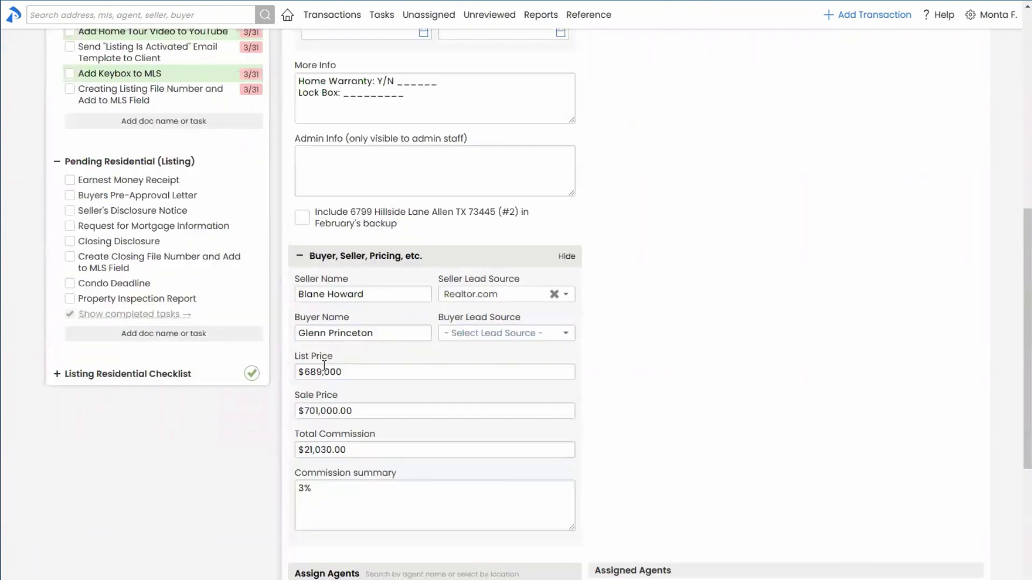
Show the completed tasks under the transaction's Pending Residential (Listing) checklist
{"action": "scroll", "coordinate": [166, 512], "scroll_direction": "up", "scroll_amount": 5}
{"action": "scroll", "coordinate": [167, 512], "scroll_direction": "down", "scroll_amount": 5}
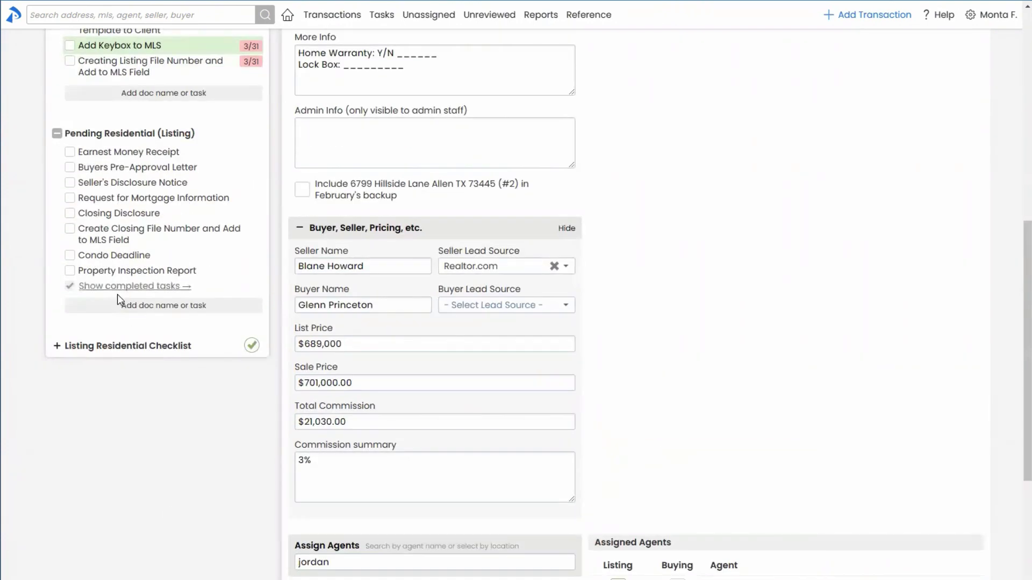
{"action": "left_click", "coordinate": [116, 286]}
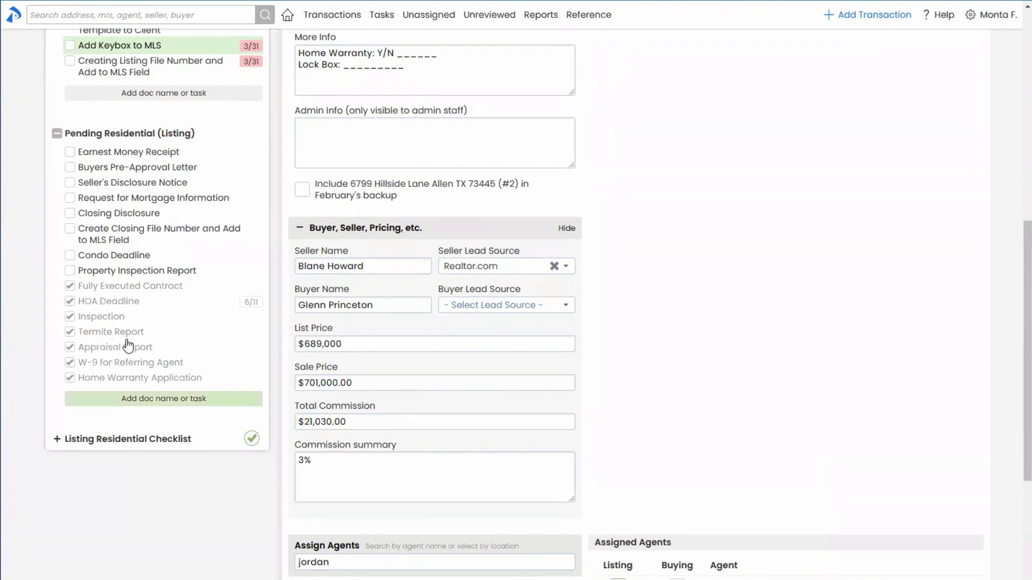
{"action": "scroll", "coordinate": [221, 450], "scroll_direction": "up", "scroll_amount": 2}
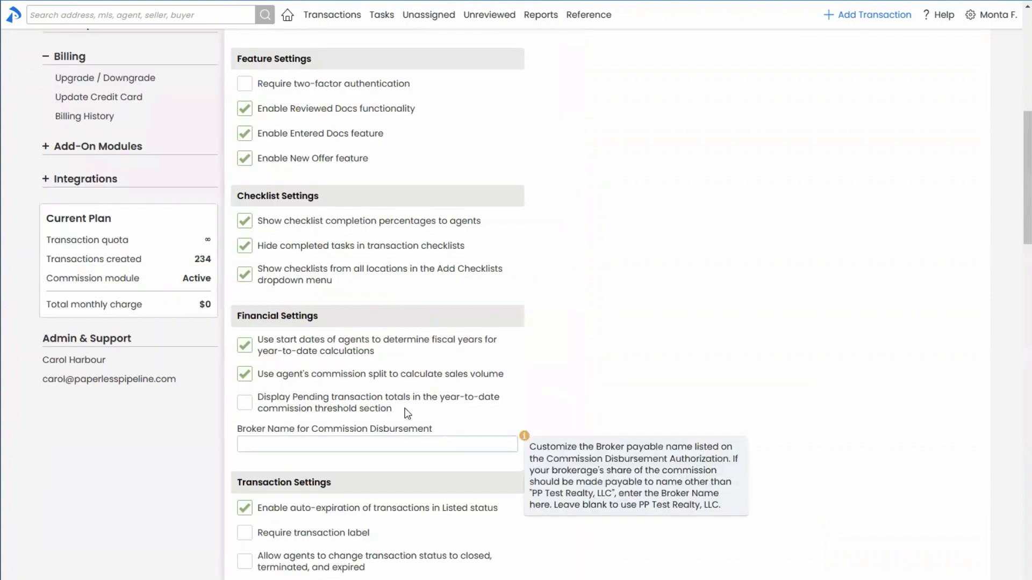
{"action": "mouse_move", "coordinate": [285, 273]}
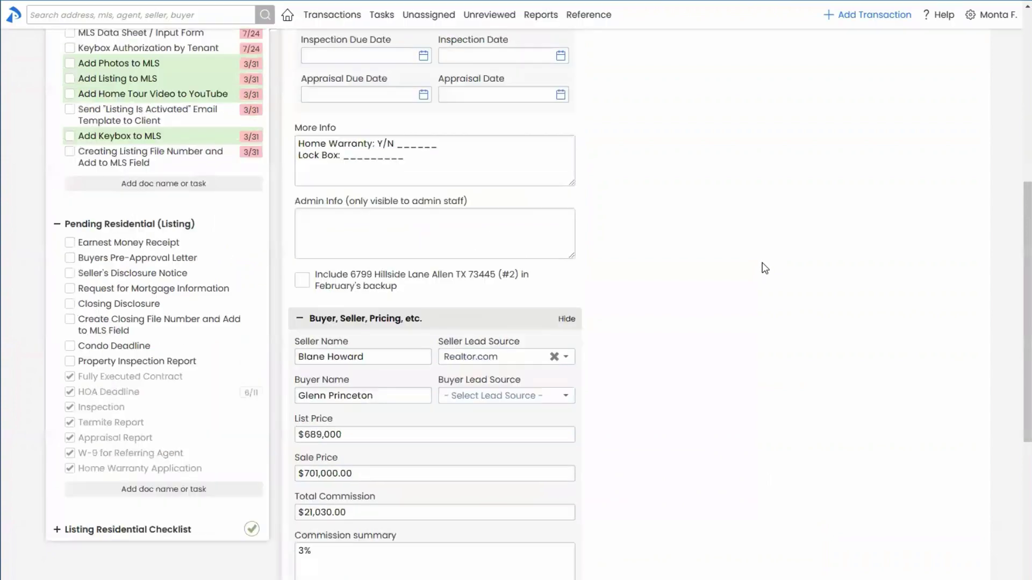
{"action": "scroll", "coordinate": [725, 247], "scroll_direction": "up", "scroll_amount": 5}
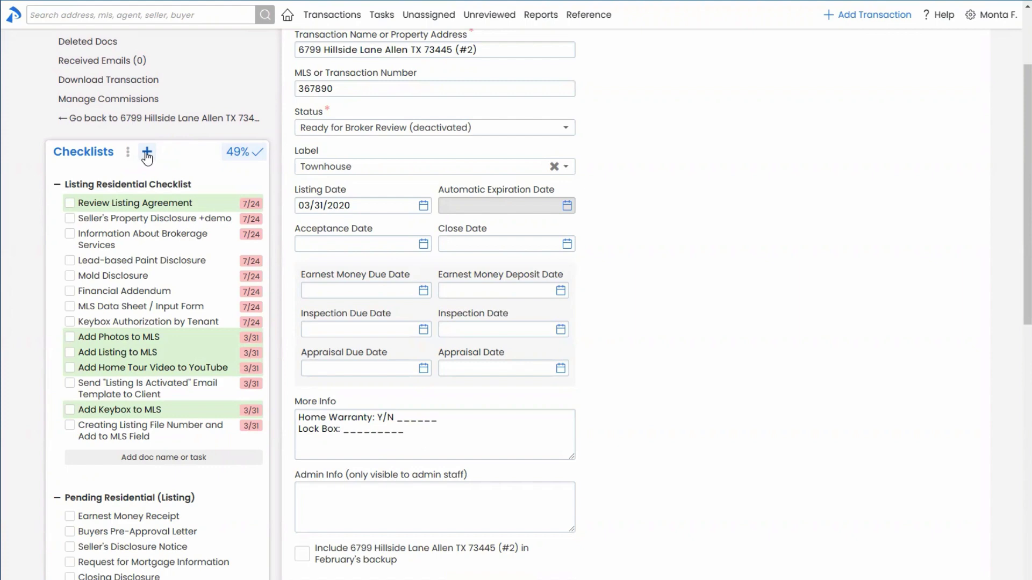
{"action": "left_click", "coordinate": [147, 155]}
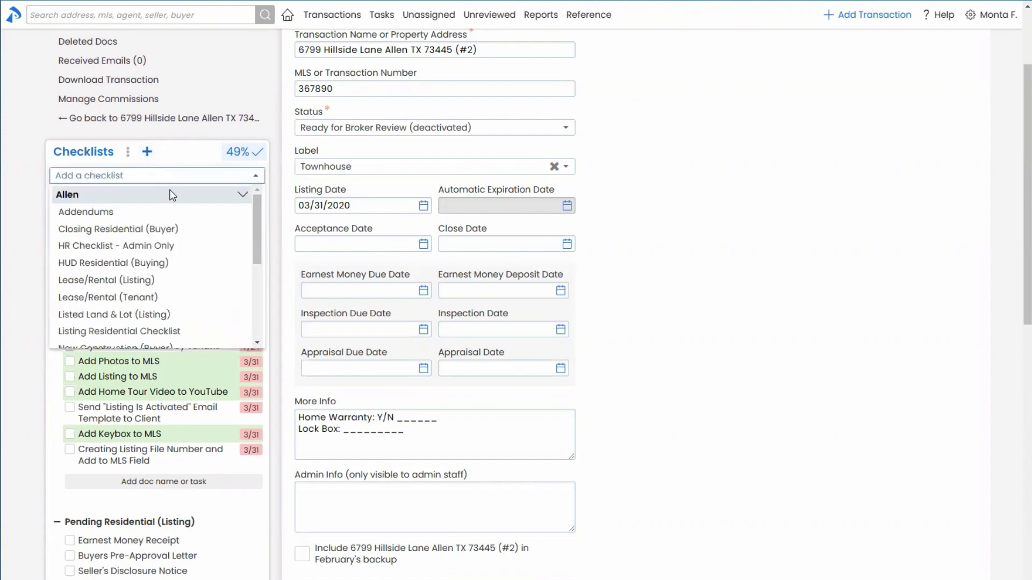
{"action": "scroll", "coordinate": [684, 201], "scroll_direction": "up", "scroll_amount": 3}
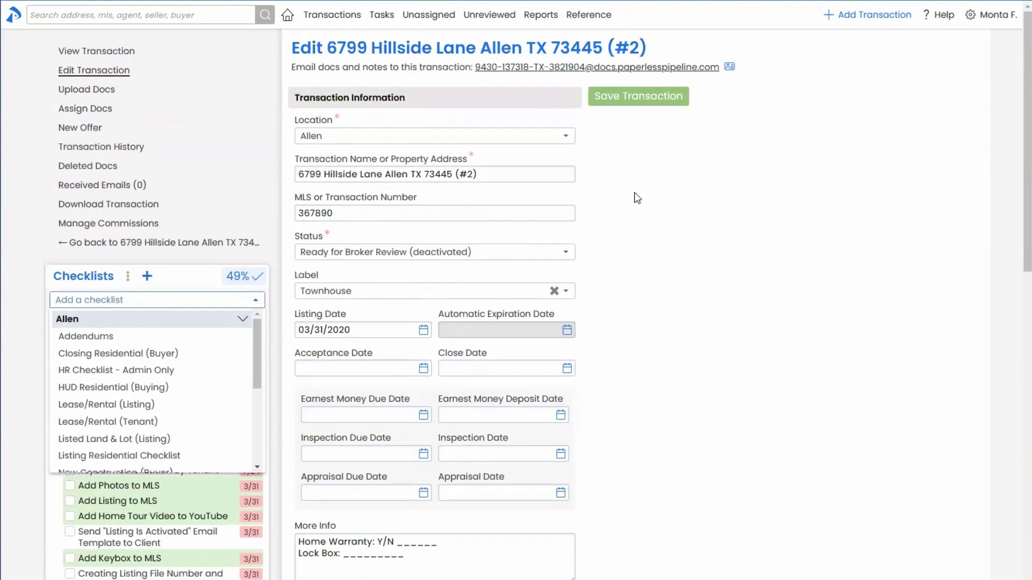
{"action": "mouse_move", "coordinate": [320, 127]}
{"action": "left_click", "coordinate": [240, 322]}
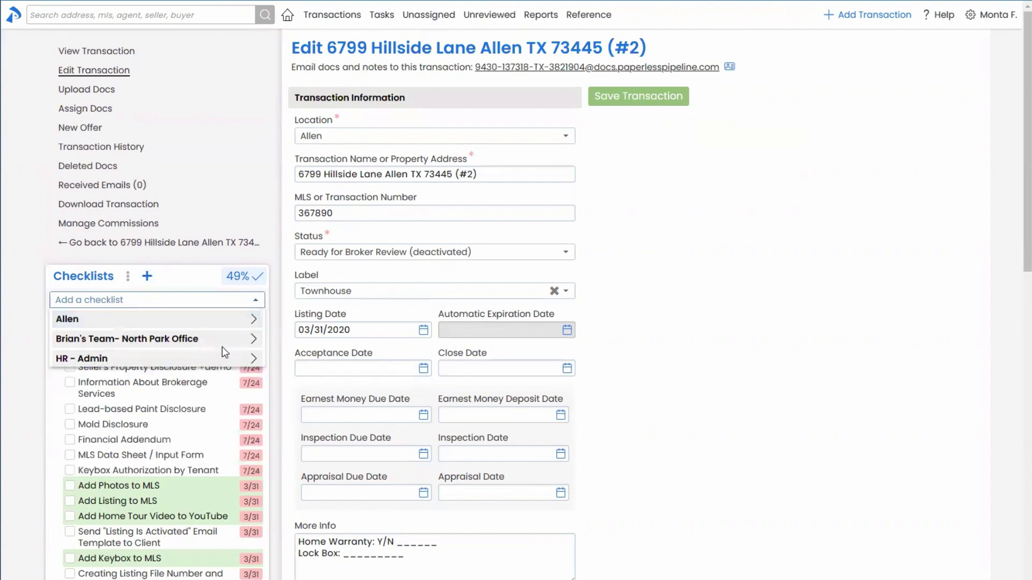
{"action": "left_click", "coordinate": [225, 319]}
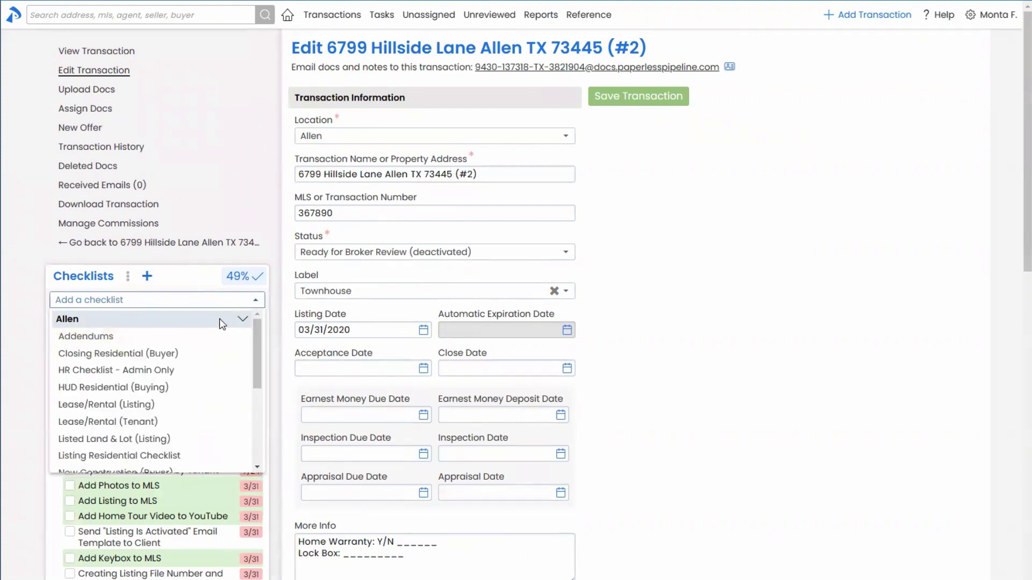
{"action": "left_click", "coordinate": [222, 322]}
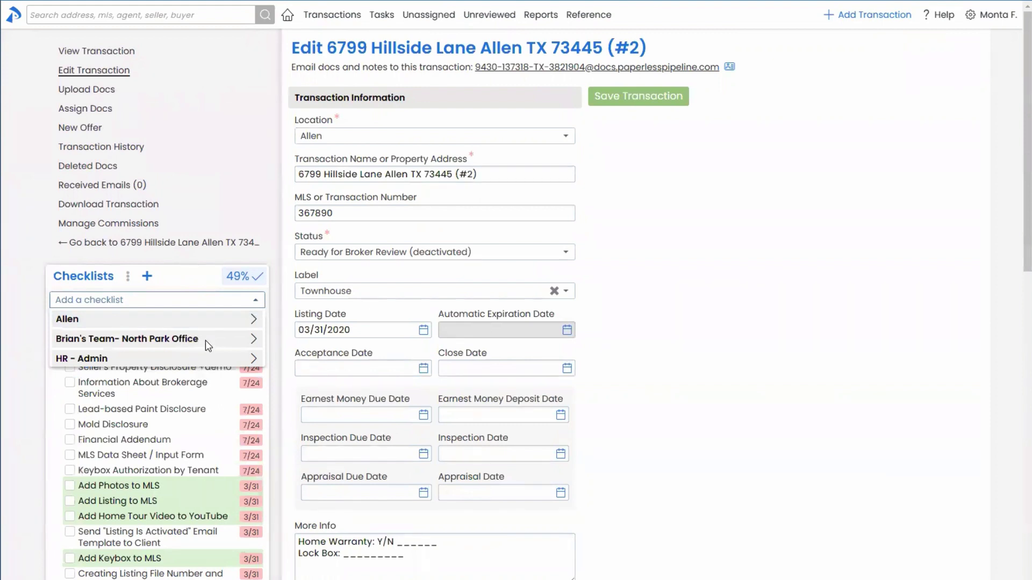
{"action": "left_click", "coordinate": [205, 338]}
{"action": "left_click", "coordinate": [202, 337]}
{"action": "left_click", "coordinate": [202, 353]}
{"action": "left_click", "coordinate": [202, 352]}
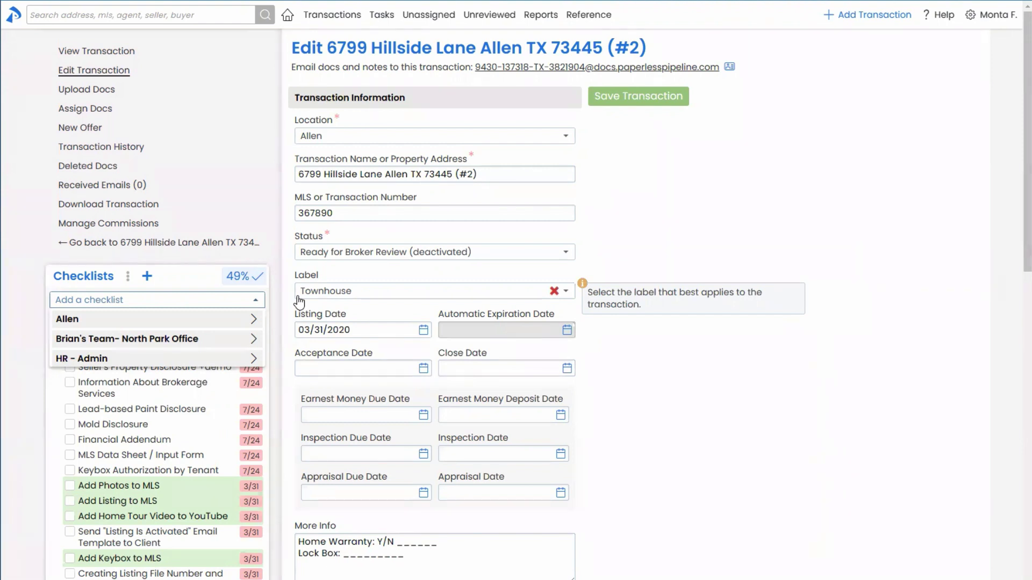
{"action": "left_click", "coordinate": [233, 319]}
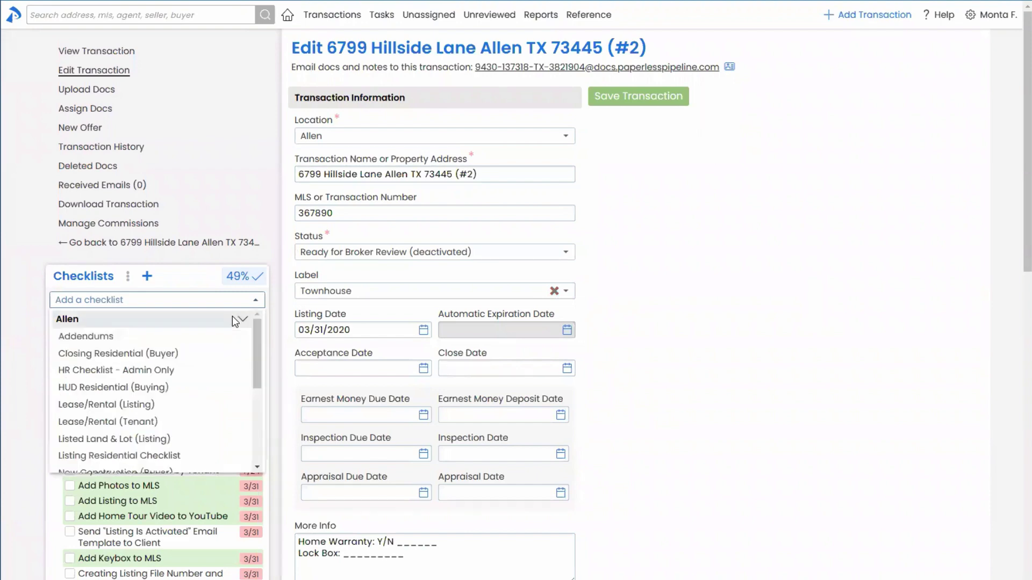
{"action": "left_click", "coordinate": [233, 318]}
{"action": "left_click", "coordinate": [232, 302]}
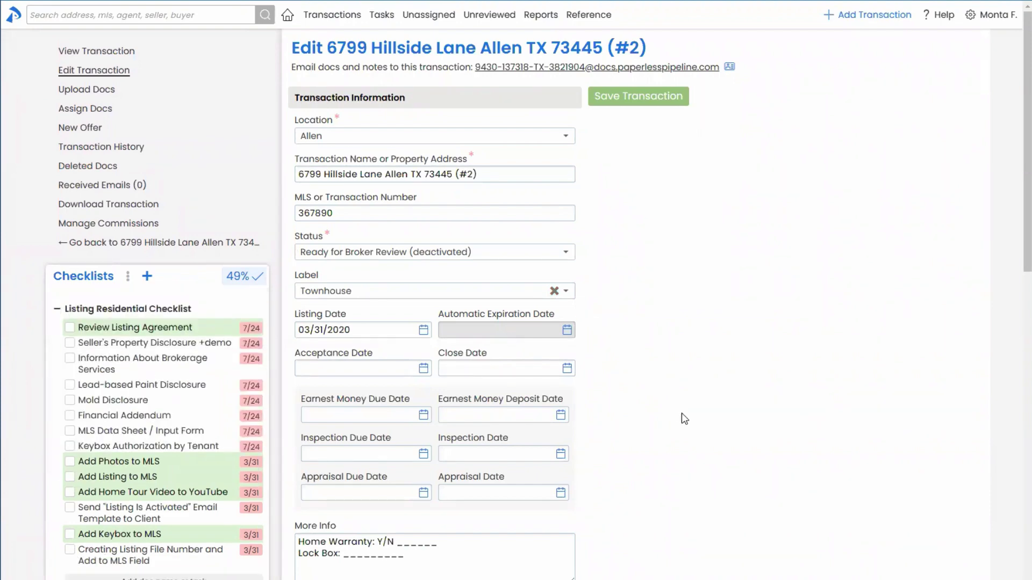